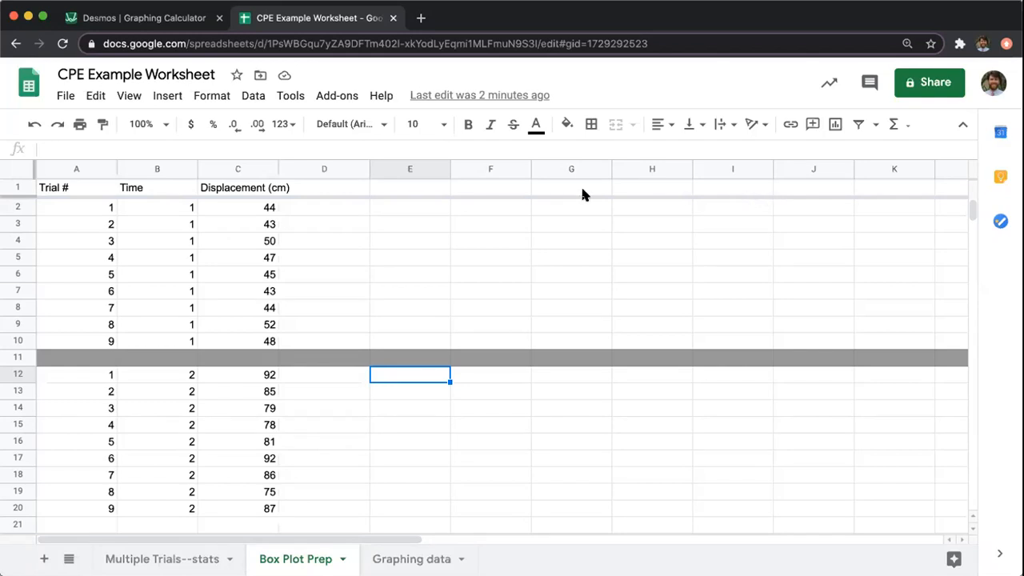
# Examine the trial number, time and displacement columns for the time 1 and time 2 data groups.
pyautogui.click(82, 168)
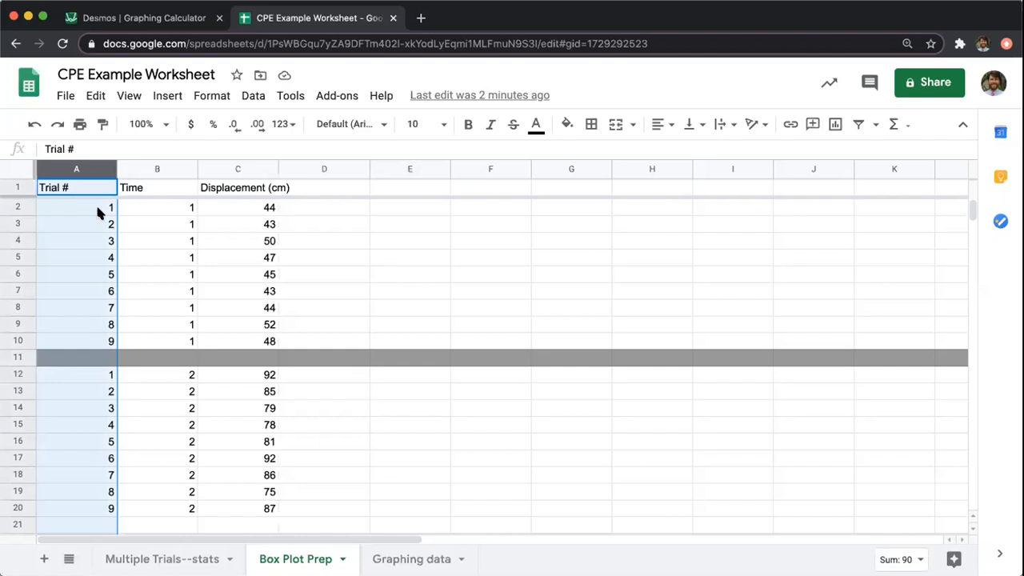
pyautogui.click(98, 209)
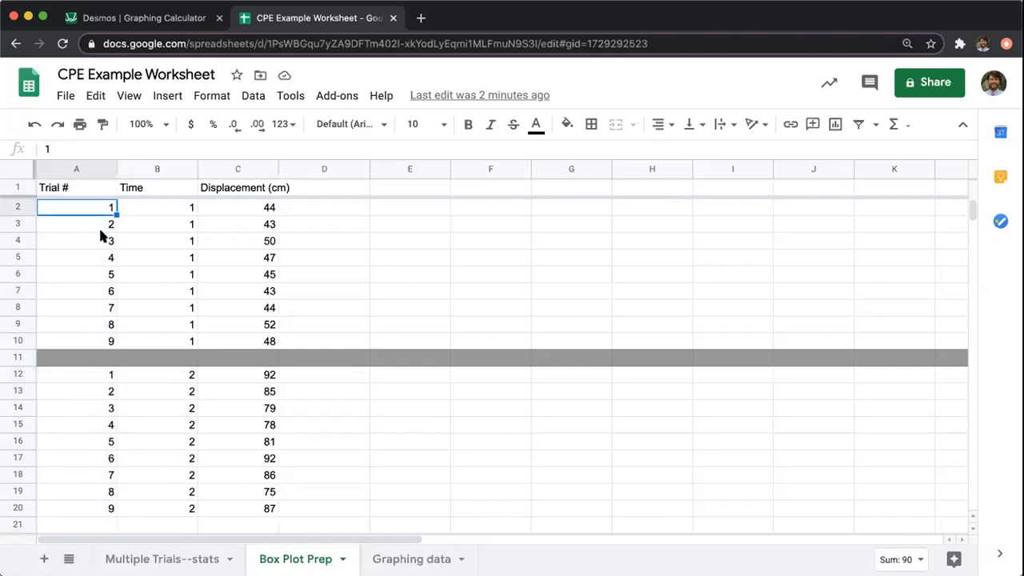
pyautogui.click(104, 339)
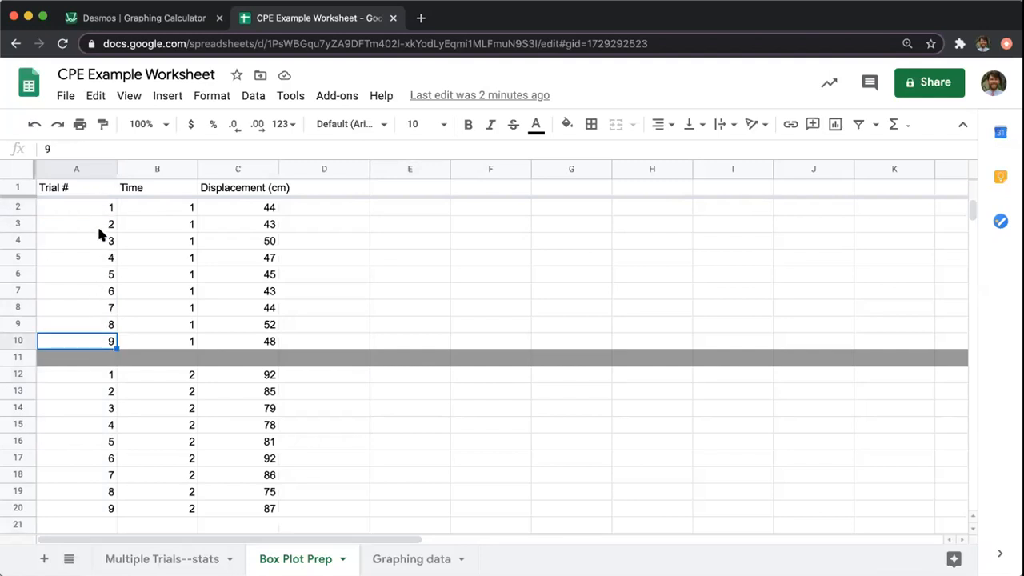
pyautogui.click(109, 376)
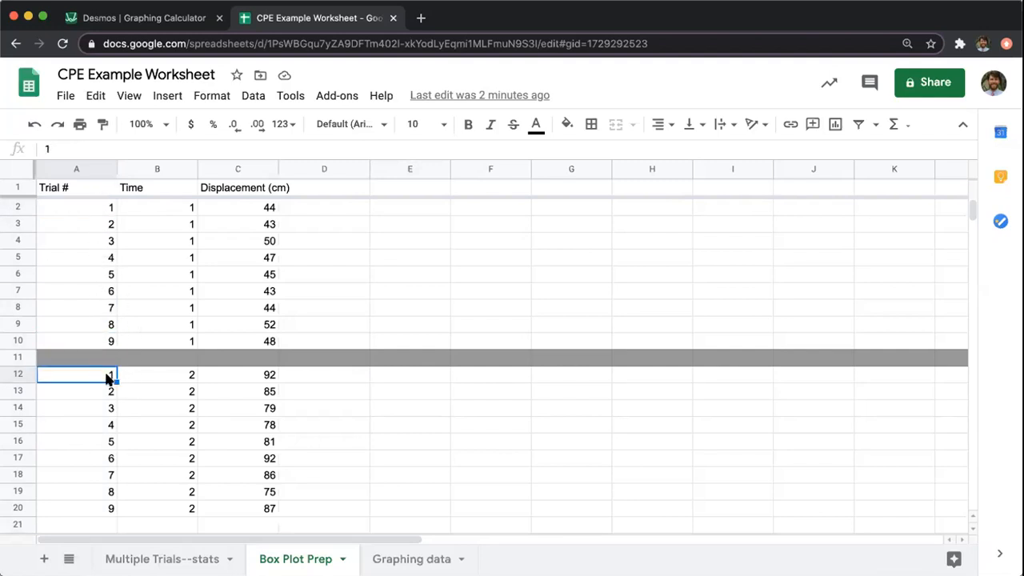
pyautogui.click(180, 377)
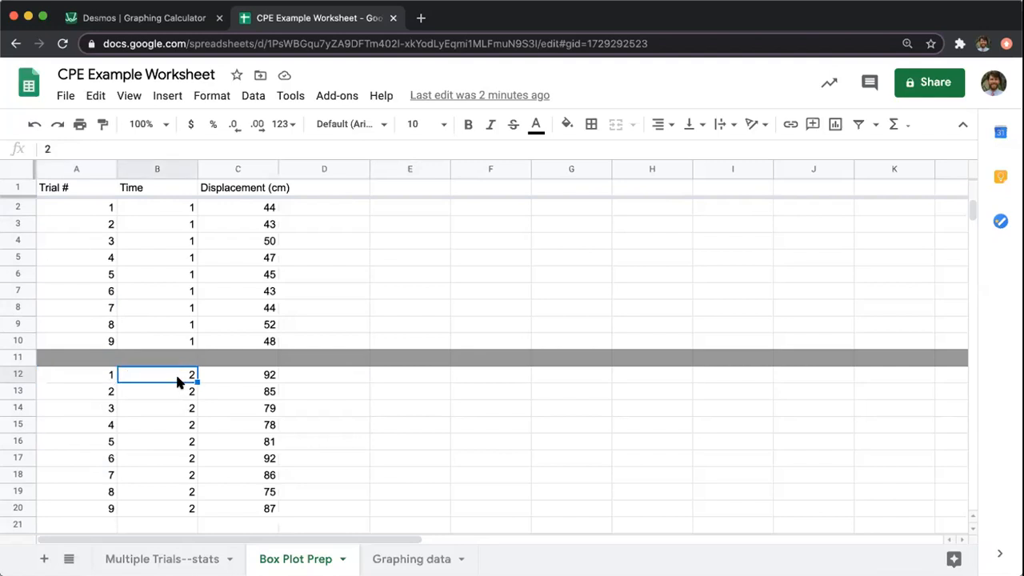
pyautogui.click(147, 169)
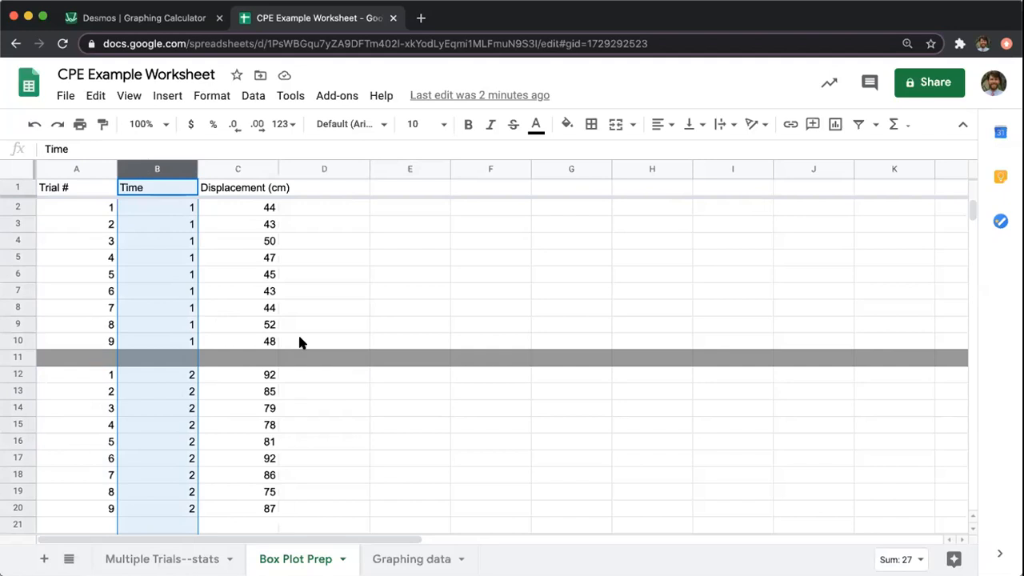
pyautogui.click(229, 240)
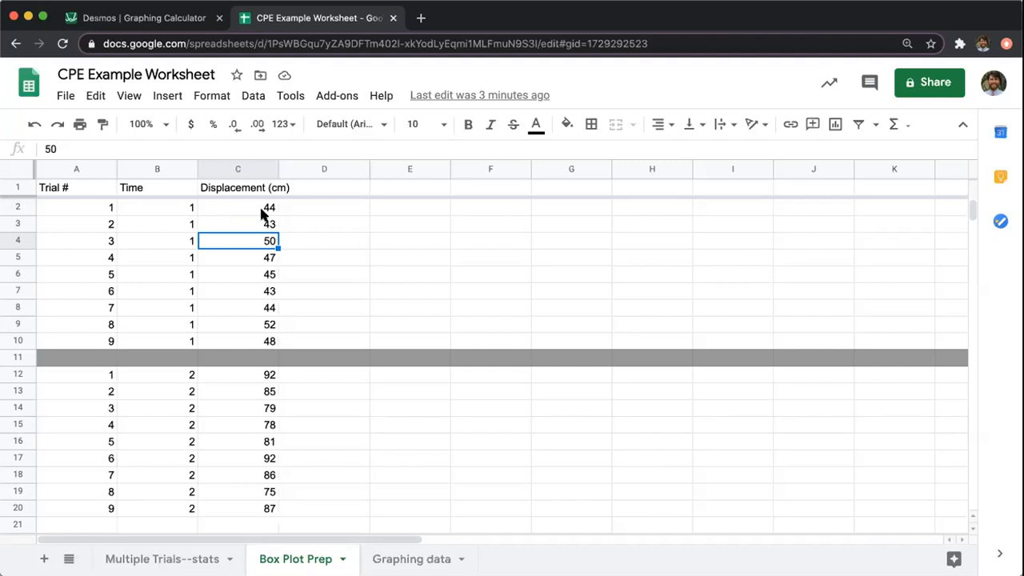
# Sort the time 1 data in A2:C10 by column C in ascending (A → Z) order.
pyautogui.moveTo(95, 206); pyautogui.dragTo(240, 341)
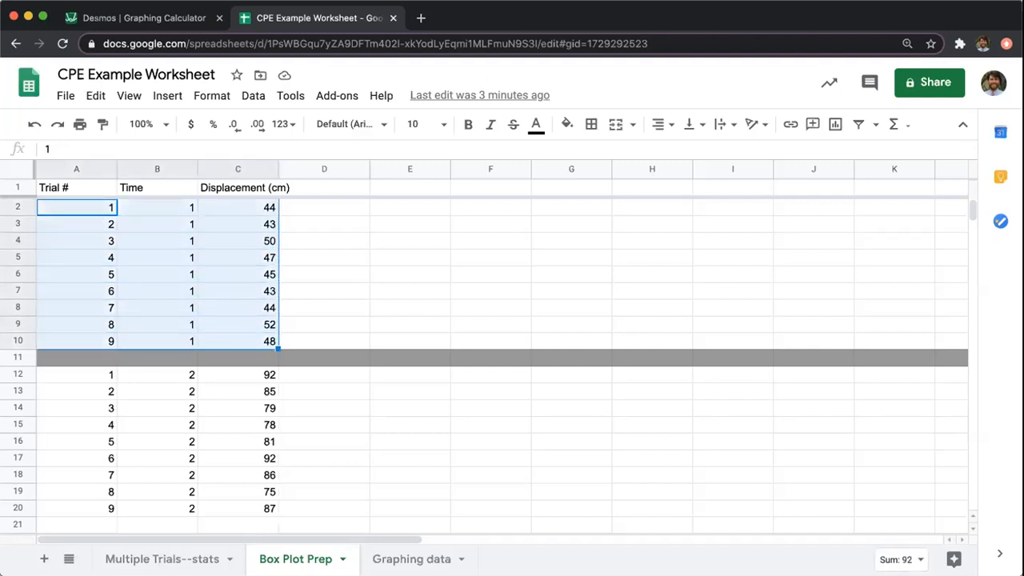
pyautogui.click(253, 97)
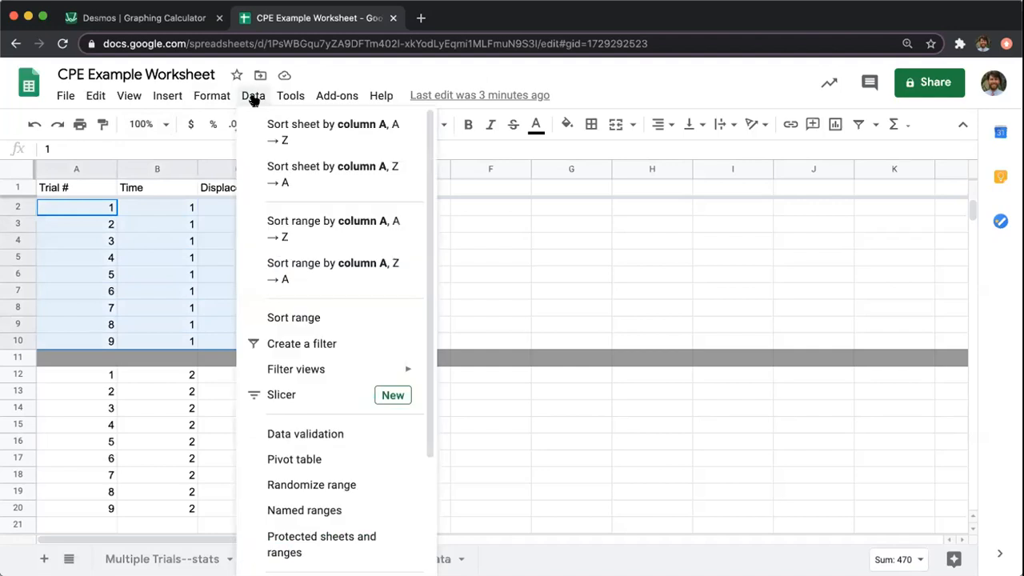
pyautogui.click(281, 317)
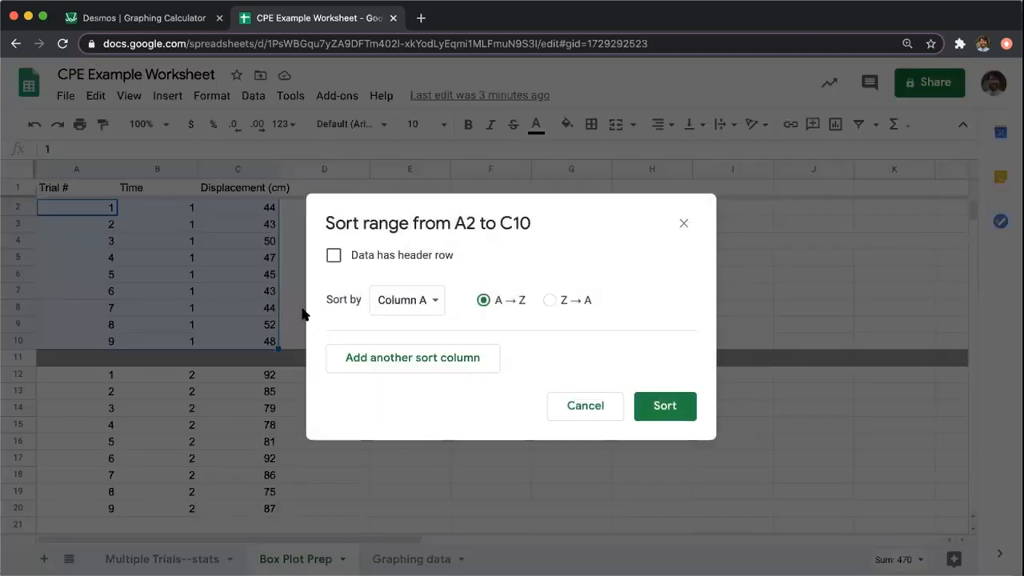
pyautogui.click(419, 303)
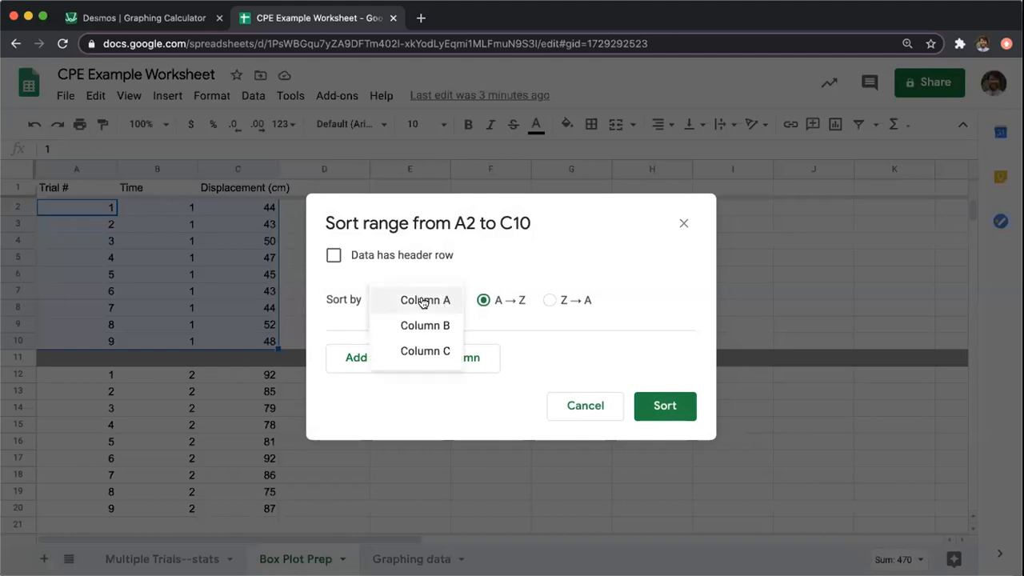
pyautogui.click(422, 352)
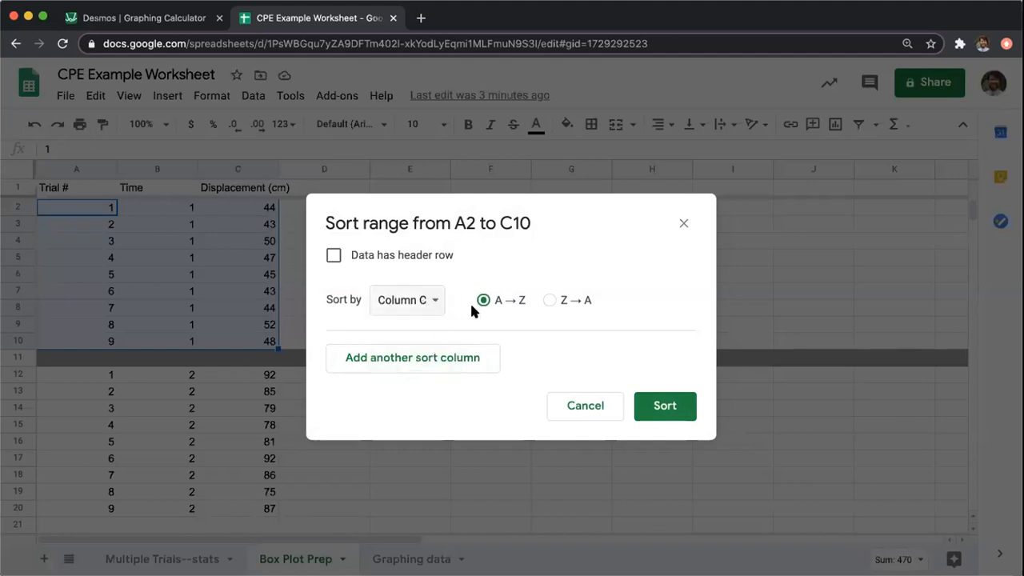
pyautogui.click(663, 407)
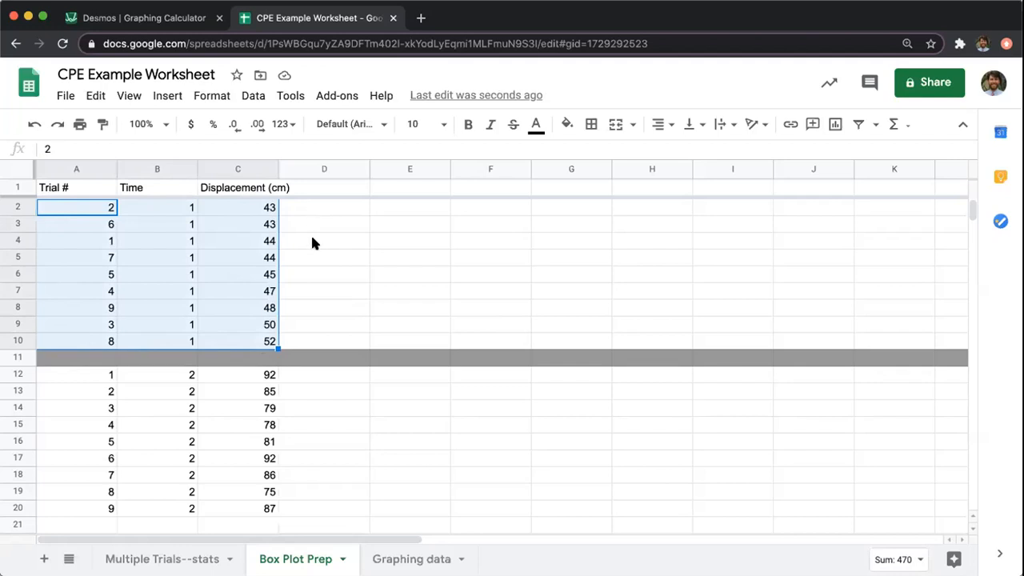
# Label the sorted time 1 extremes by entering "maximum" in D10 and "minimum" in D2.
pyautogui.click(311, 344)
pyautogui.write('maximum')
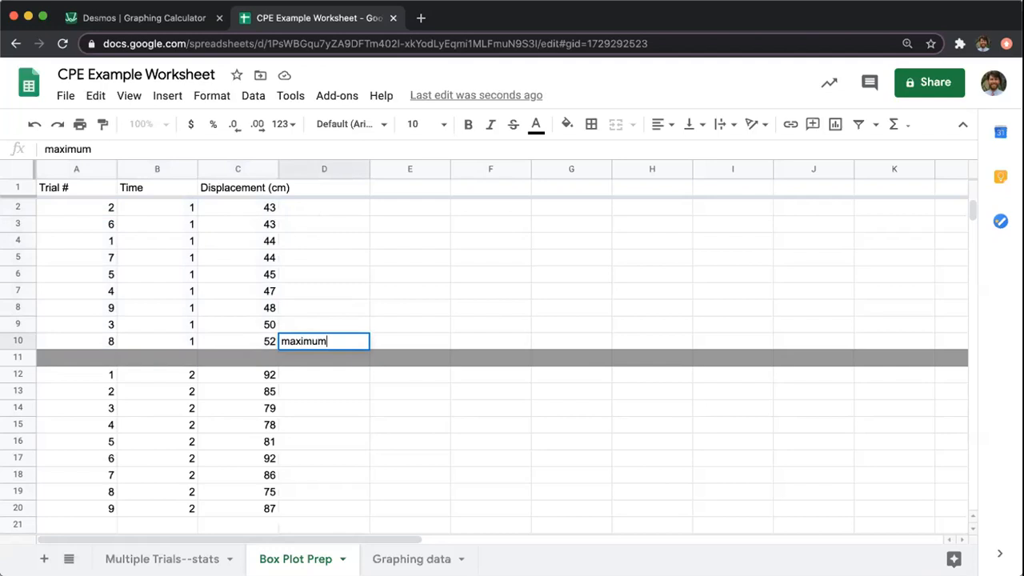
pyautogui.press('Up')
pyautogui.press('Up')
pyautogui.press('Up')
pyautogui.press('Up')
pyautogui.press('Up')
pyautogui.press('Up')
pyautogui.press('Up')
pyautogui.press('Up')
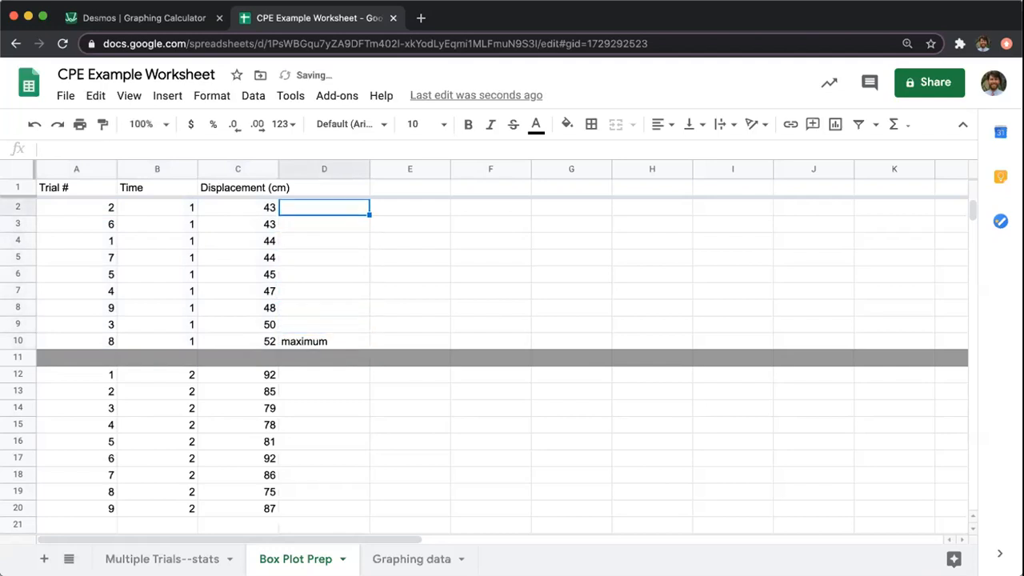
pyautogui.write('minimum')
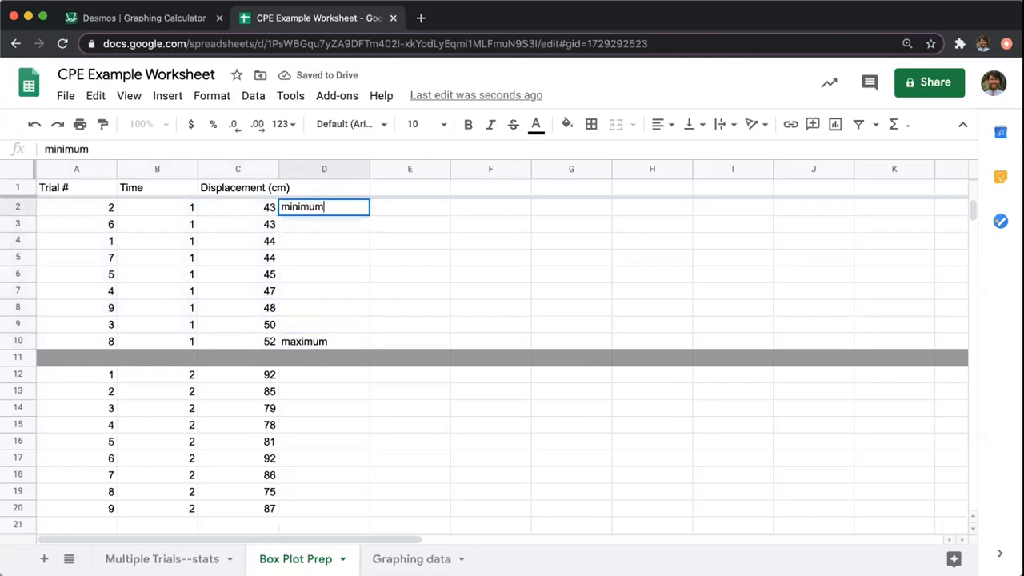
# Enter the label "median" in D6, beside the middle displacement value of the time 1 group.
pyautogui.press('Down')
pyautogui.press('Down')
pyautogui.press('Down')
pyautogui.press('Down')
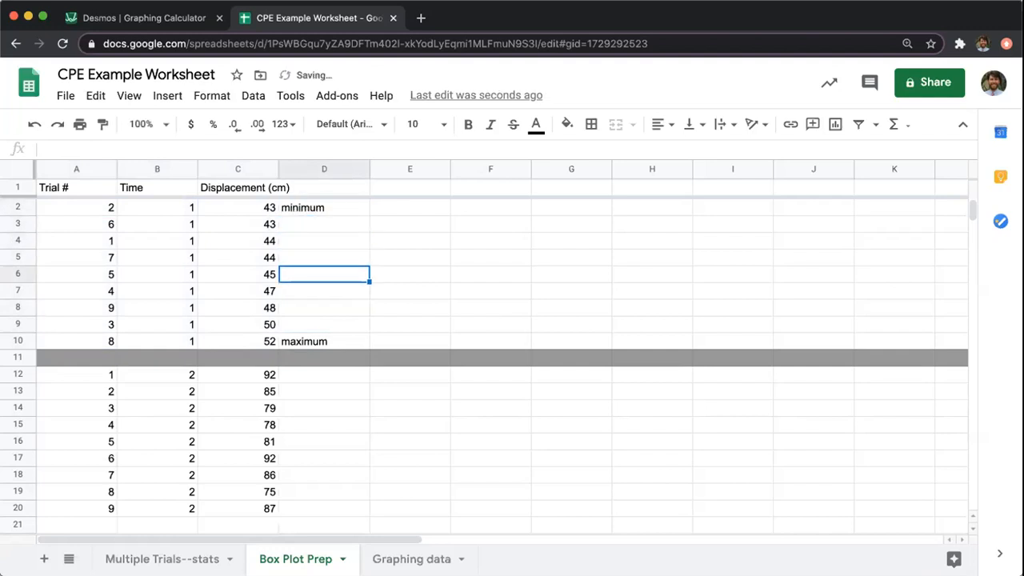
pyautogui.write('median')
pyautogui.press('Return')
pyautogui.press('Up')
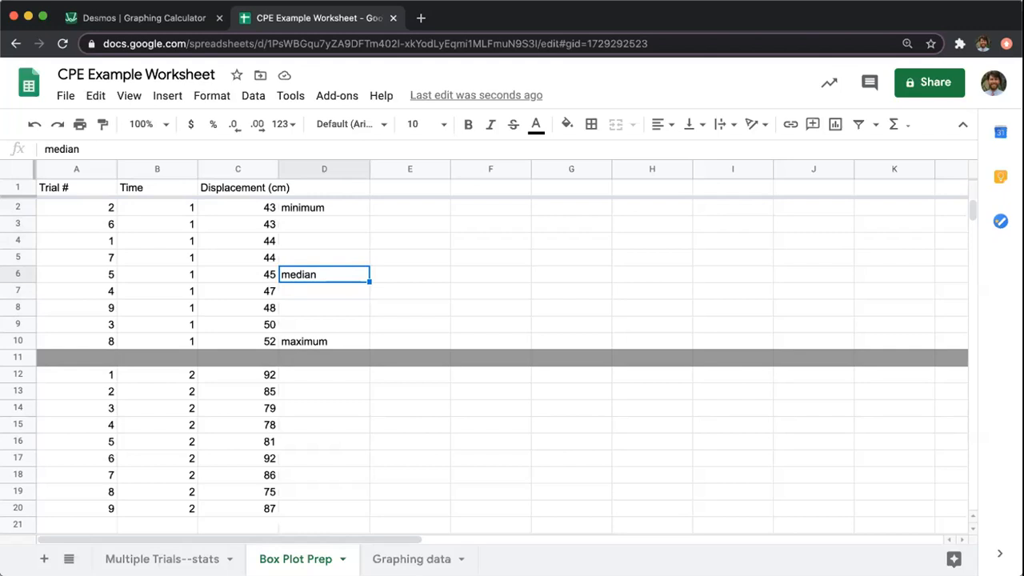
# Label the time 1 quartiles by entering "first quartile" in D4 and "third quartile" in D8.
pyautogui.press('Up')
pyautogui.press('Up')
pyautogui.write('first quartile')
pyautogui.press('Return')
pyautogui.press('Down')
pyautogui.press('Down')
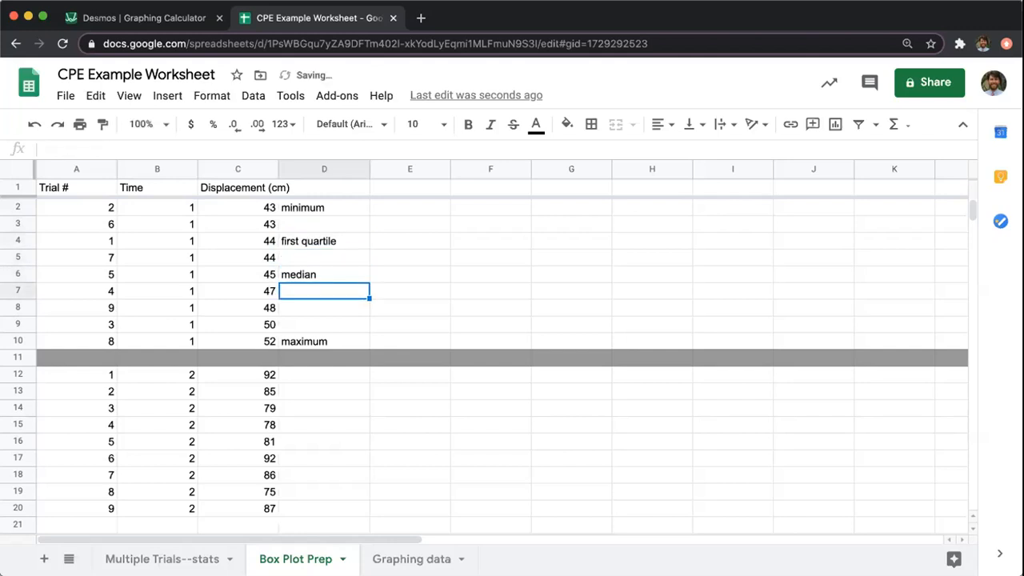
pyautogui.press('Down')
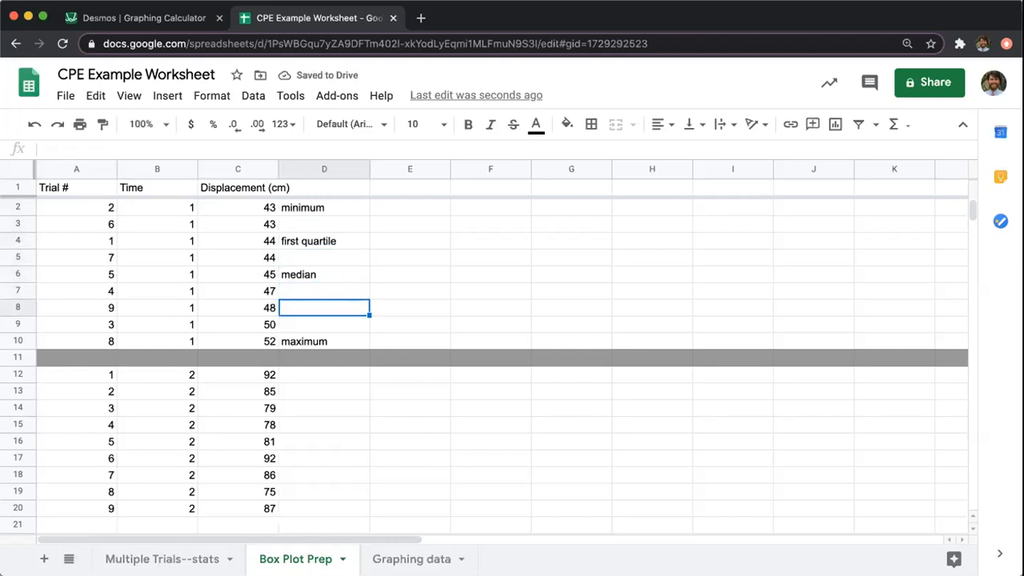
pyautogui.write('th')
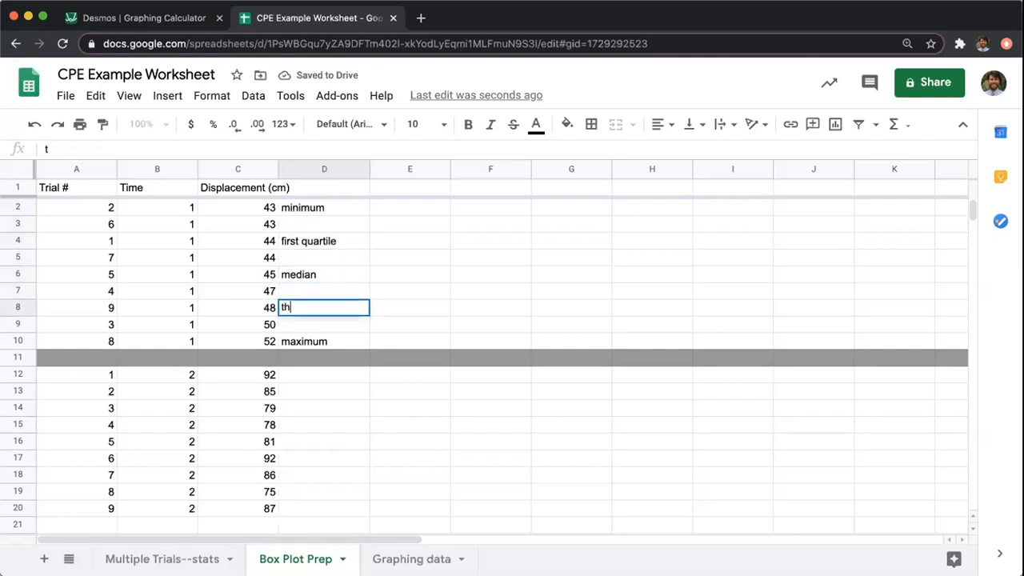
pyautogui.write('ird quartile')
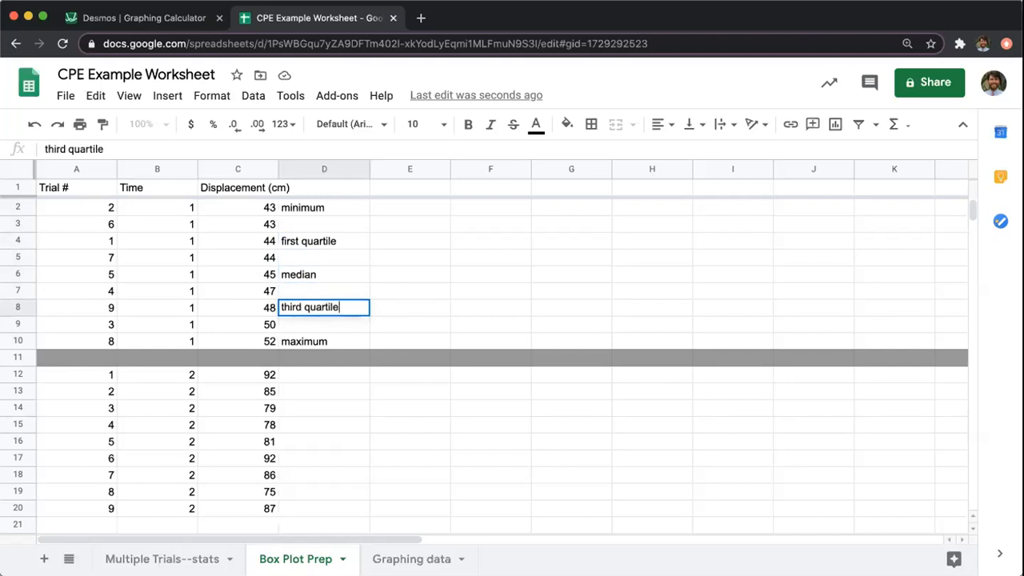
pyautogui.press('Return')
pyautogui.press('Up')
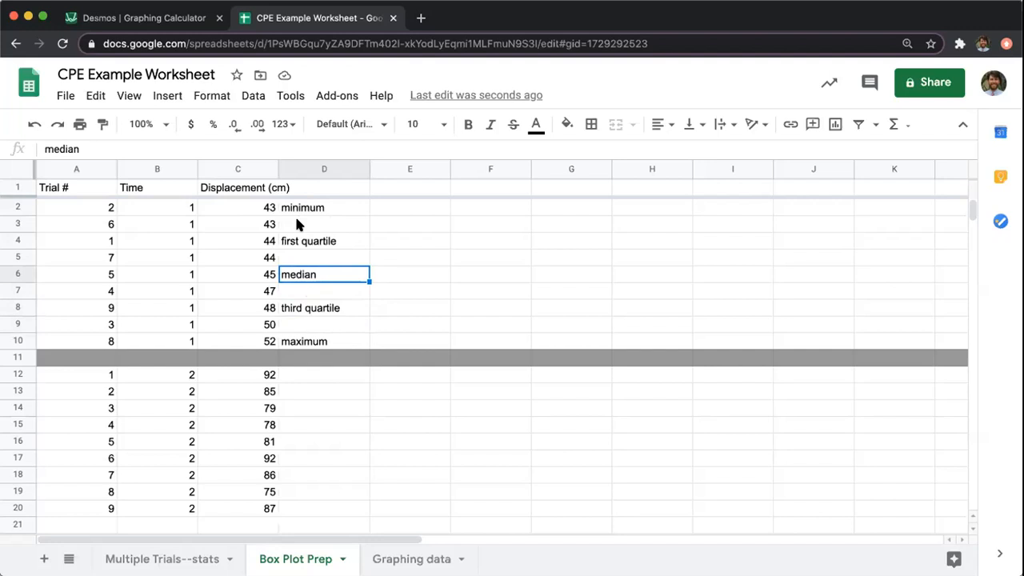
# Switch to the Desmos graphing calculator and plot boxplot(A) in a new expression with an offset of 0.
pyautogui.click(160, 19)
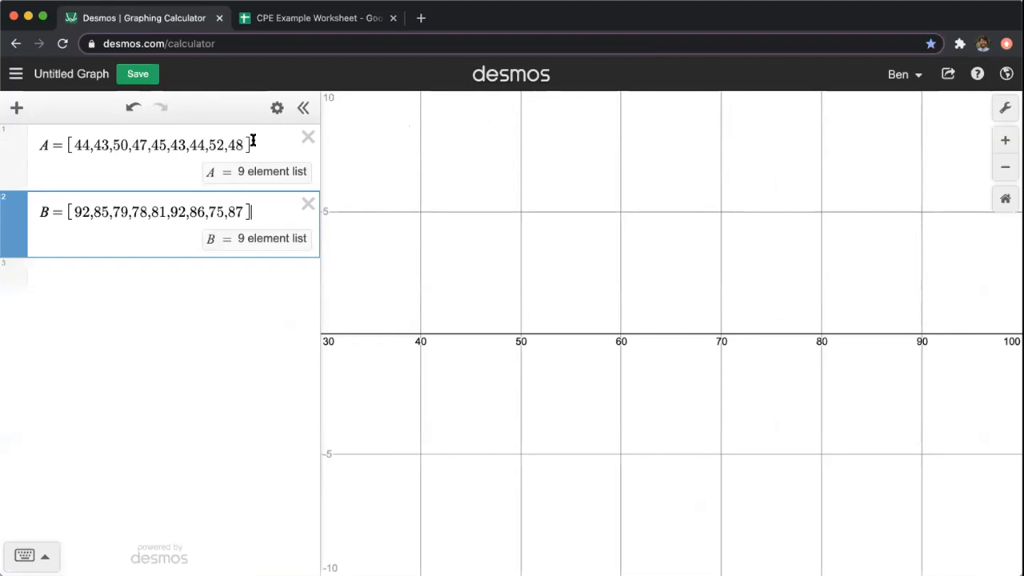
pyautogui.click(65, 145)
pyautogui.click(260, 141)
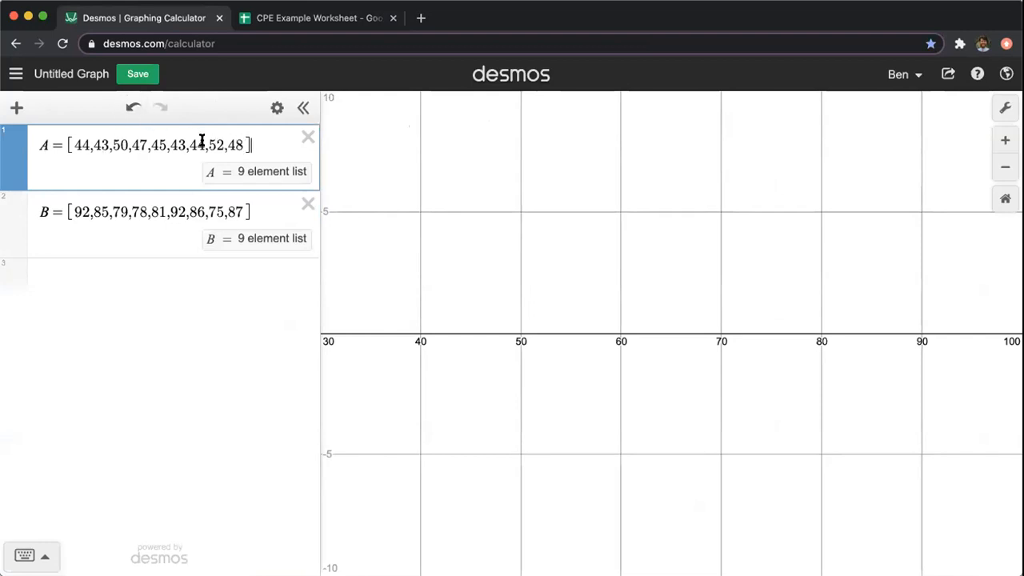
pyautogui.click(203, 284)
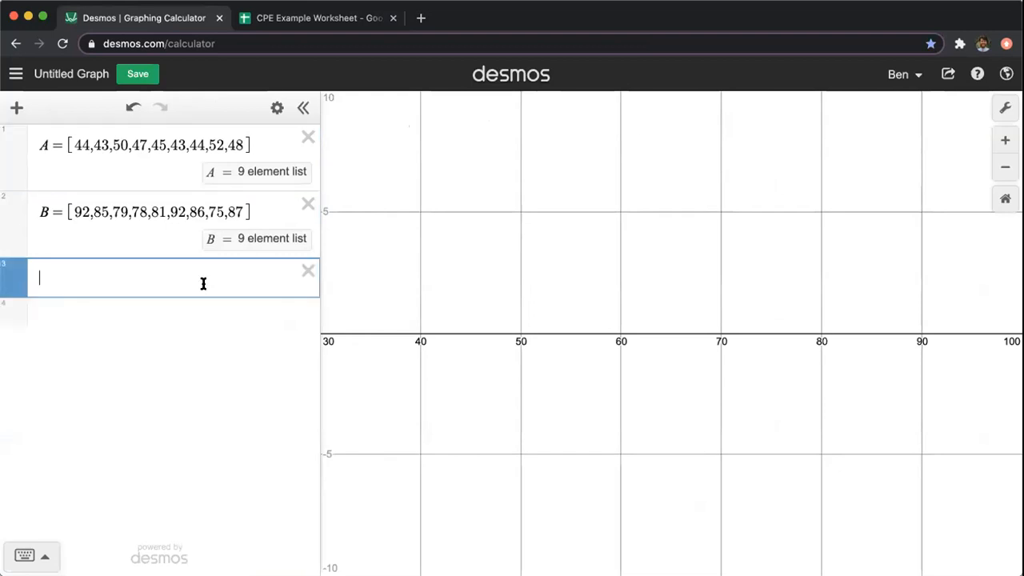
pyautogui.write('boxplot(')
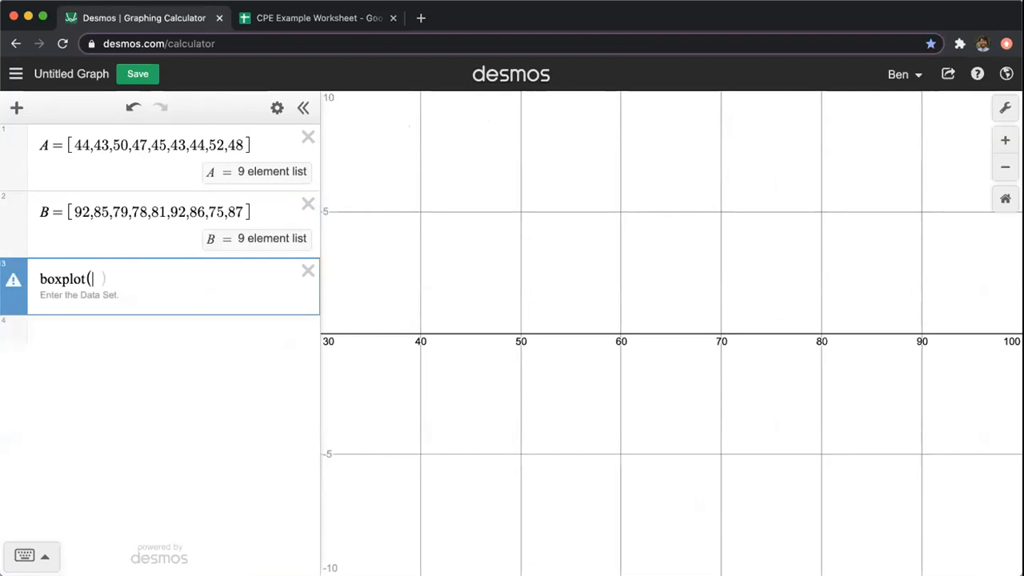
pyautogui.write('A)')
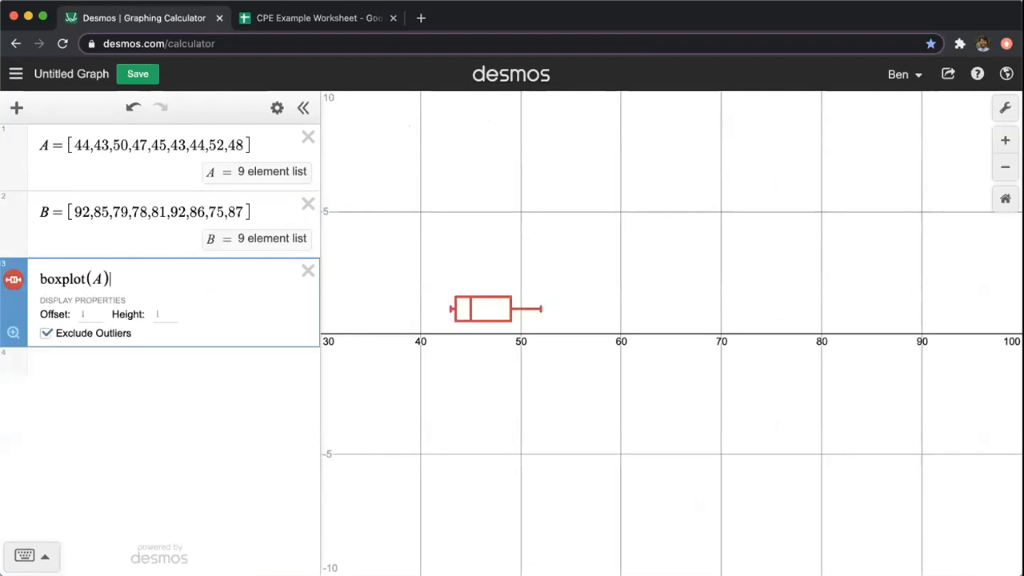
pyautogui.click(89, 317)
pyautogui.write('0')
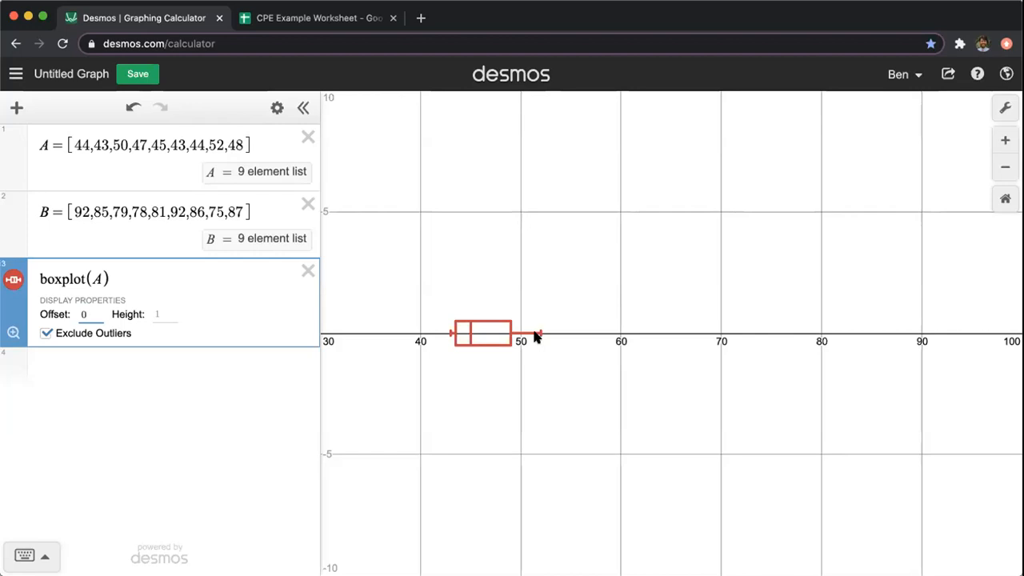
# Switch to the Google Sheets worksheet and sort the time 2 rows, A12 to C20, by column C in A → Z order.
pyautogui.click(313, 19)
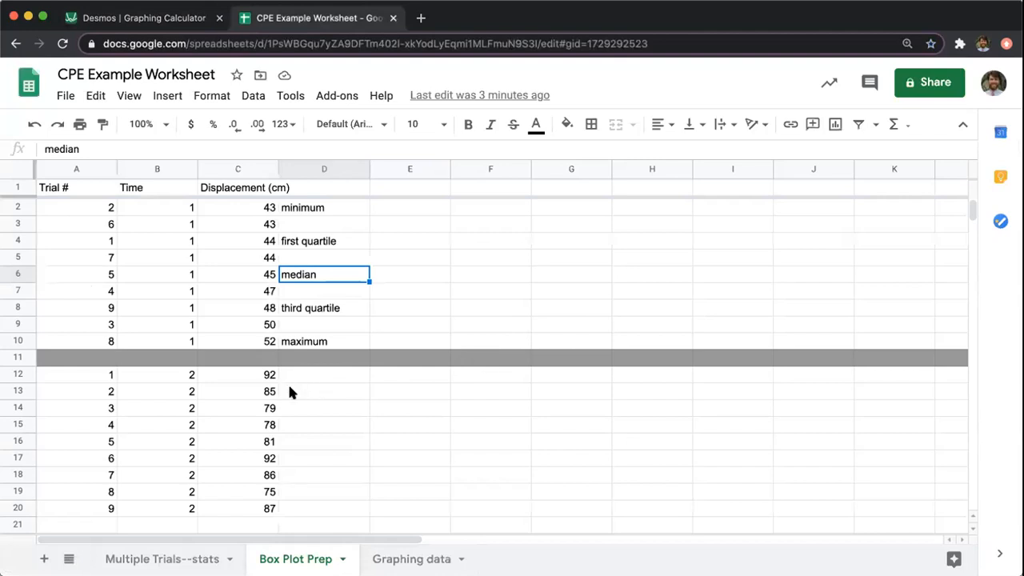
pyautogui.click(90, 376)
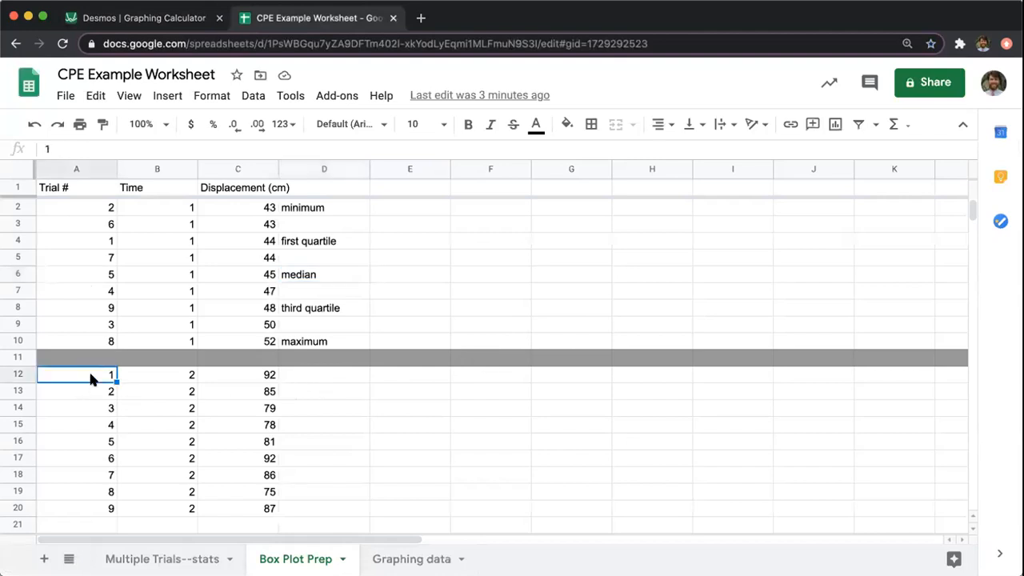
pyautogui.hotkey('shift', 'Right')
pyautogui.hotkey('shift', 'Right')
pyautogui.hotkey('shift', 'Down')
pyautogui.hotkey('shift', 'Down')
pyautogui.hotkey('shift', 'Down')
pyautogui.hotkey('shift', 'Down')
pyautogui.hotkey('shift', 'Down')
pyautogui.hotkey('shift', 'Down')
pyautogui.hotkey('shift', 'Down')
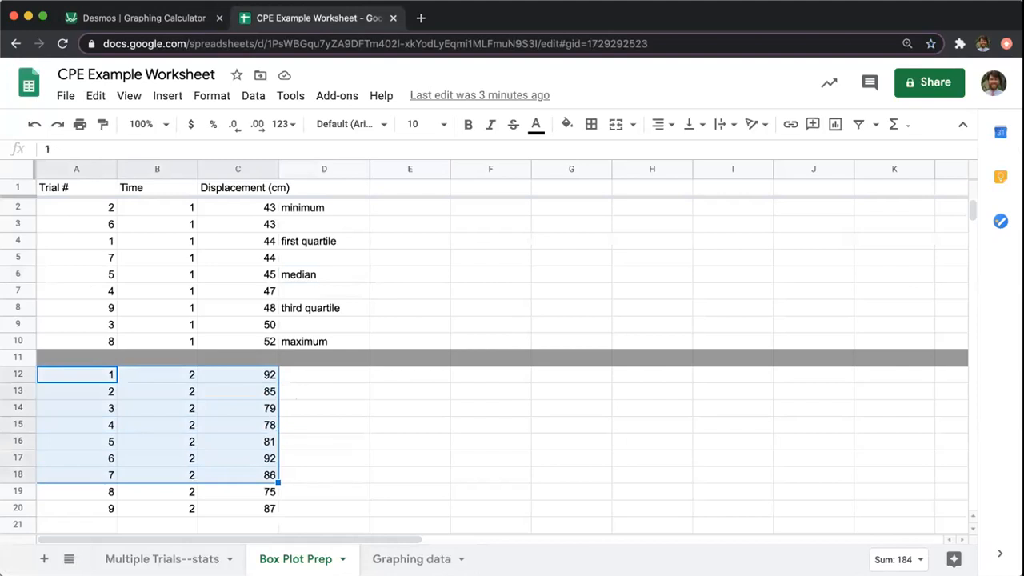
pyautogui.hotkey('shift', 'Down')
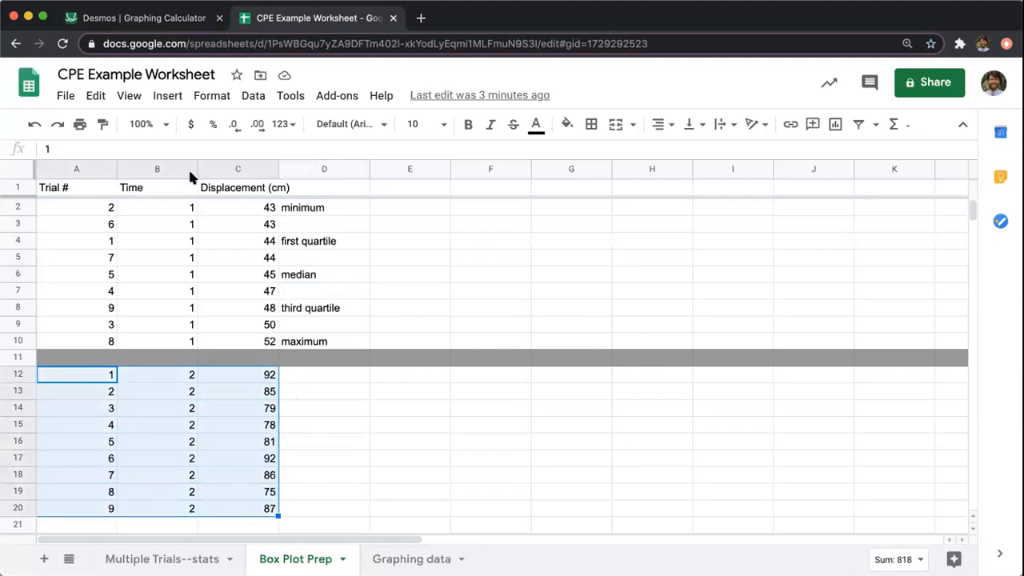
pyautogui.click(251, 96)
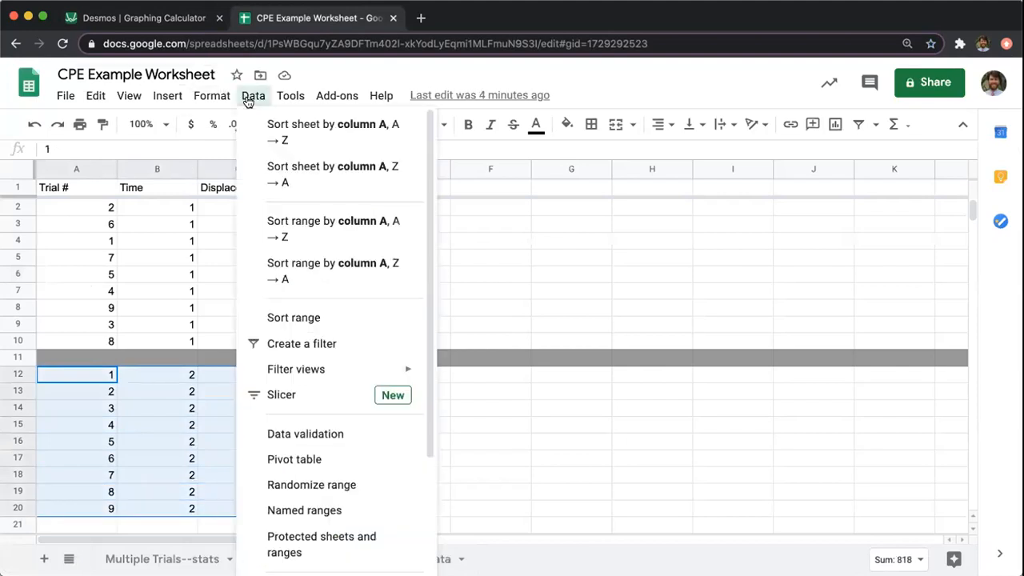
pyautogui.click(319, 317)
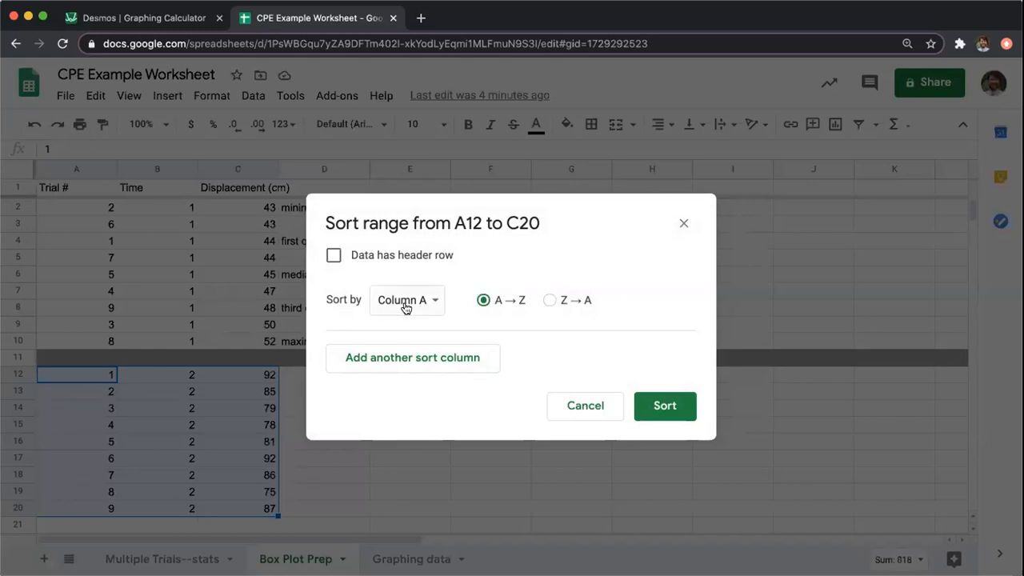
pyautogui.click(408, 304)
pyautogui.click(407, 353)
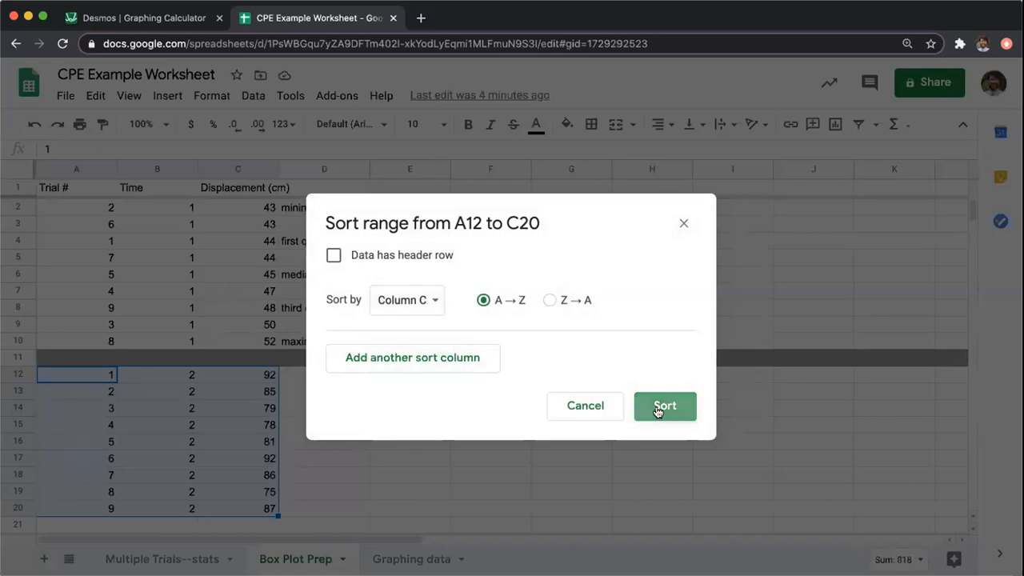
pyautogui.click(658, 404)
# Label the sorted time 2 group by entering "minimum" in D12 and "median" in D16.
pyautogui.click(313, 375)
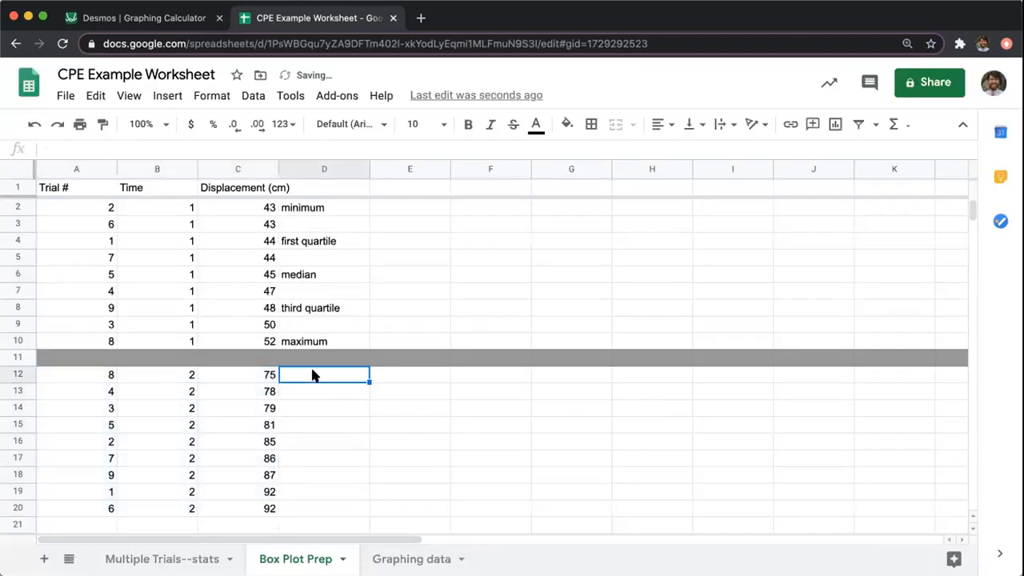
pyautogui.write('minimum')
pyautogui.press('Return')
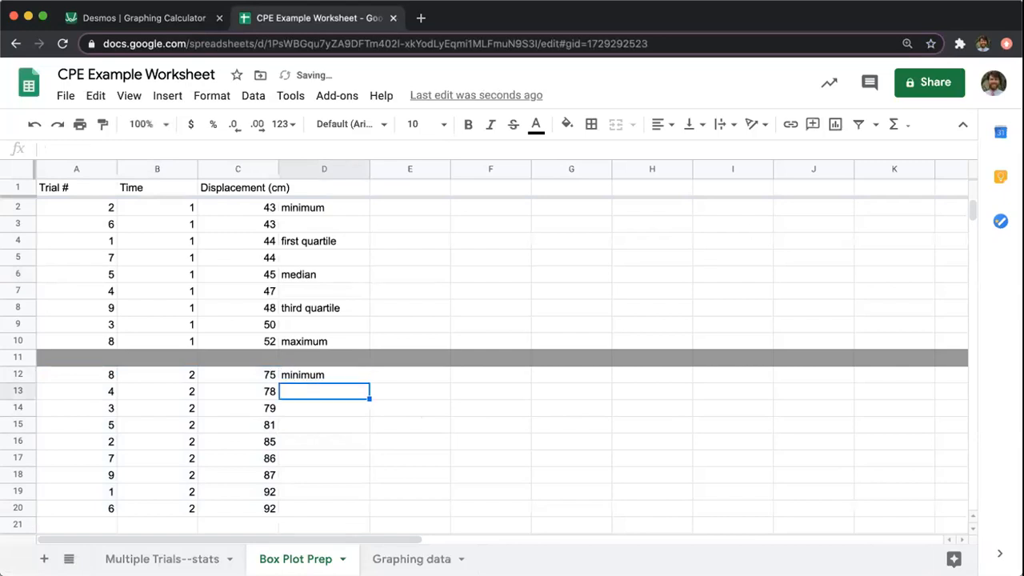
pyautogui.press('Down')
pyautogui.press('Down')
pyautogui.press('Down')
pyautogui.write('med')
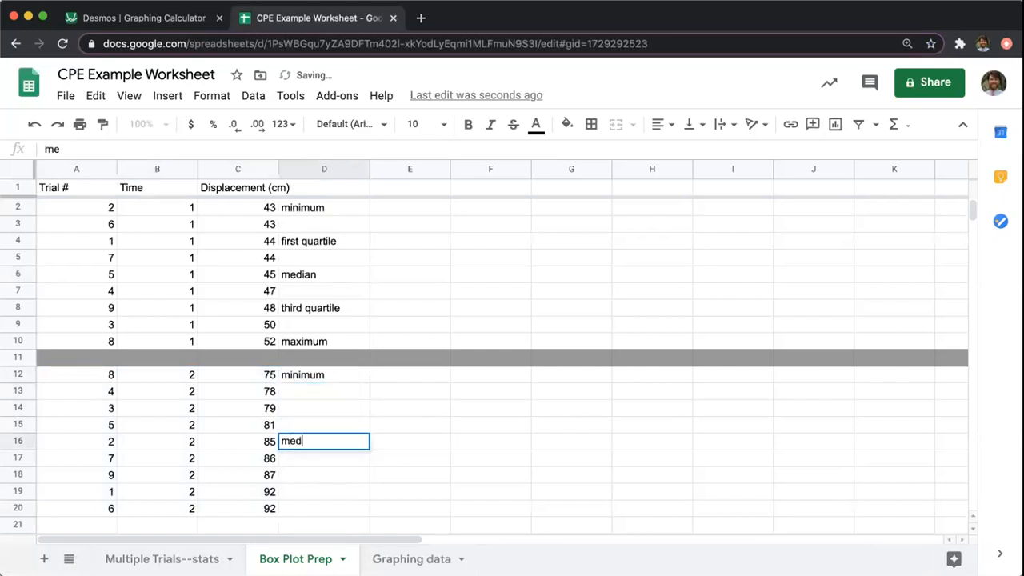
pyautogui.write('ian')
pyautogui.press('Return')
# Enter the label "maximum" in D20, beside the largest displacement value of the time 2 group.
pyautogui.press('Down')
pyautogui.press('Down')
pyautogui.press('Down')
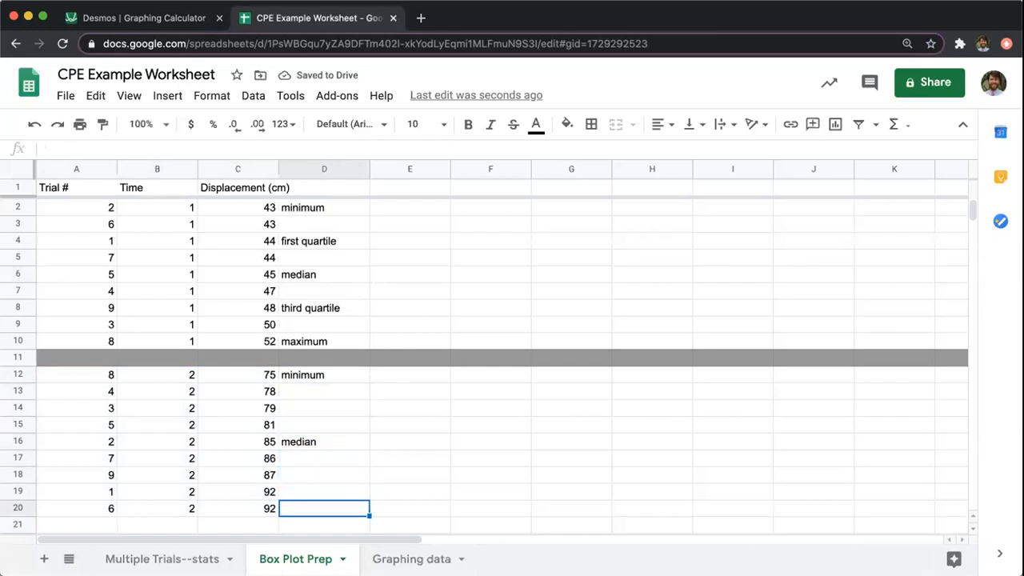
pyautogui.write('maximum')
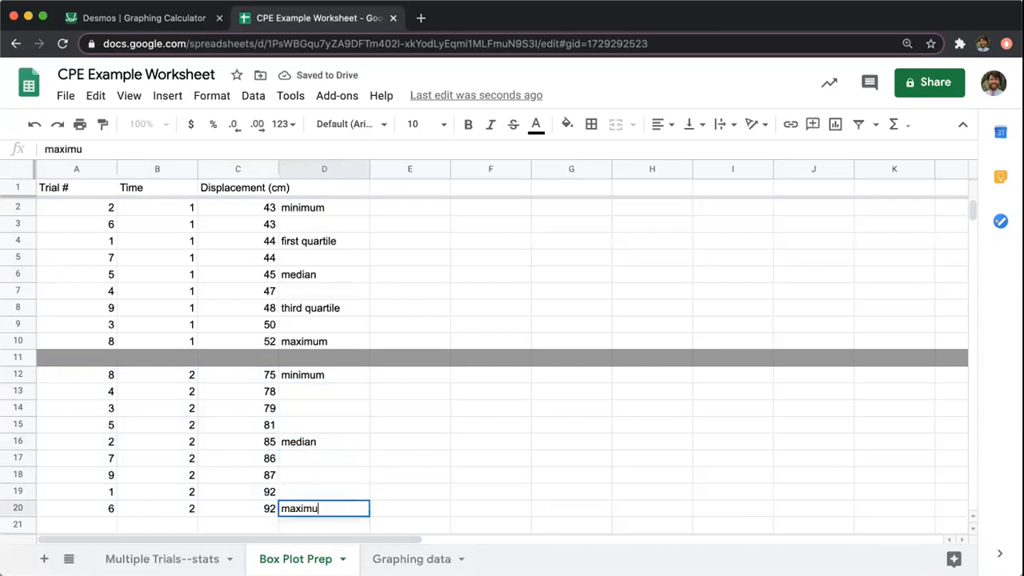
pyautogui.press('Up')
# Enter the label "first quartile" in D14 for the time 2 group.
pyautogui.press('Up')
pyautogui.press('Up')
pyautogui.press('Up')
pyautogui.press('Up')
pyautogui.press('Up')
pyautogui.write('first quarter')
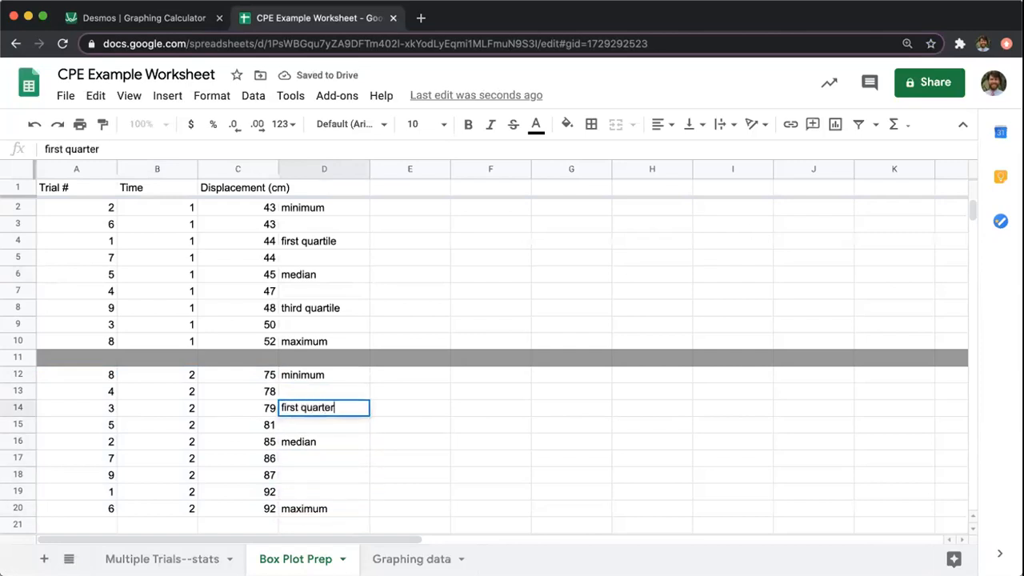
pyautogui.press('Return')
pyautogui.press('Up')
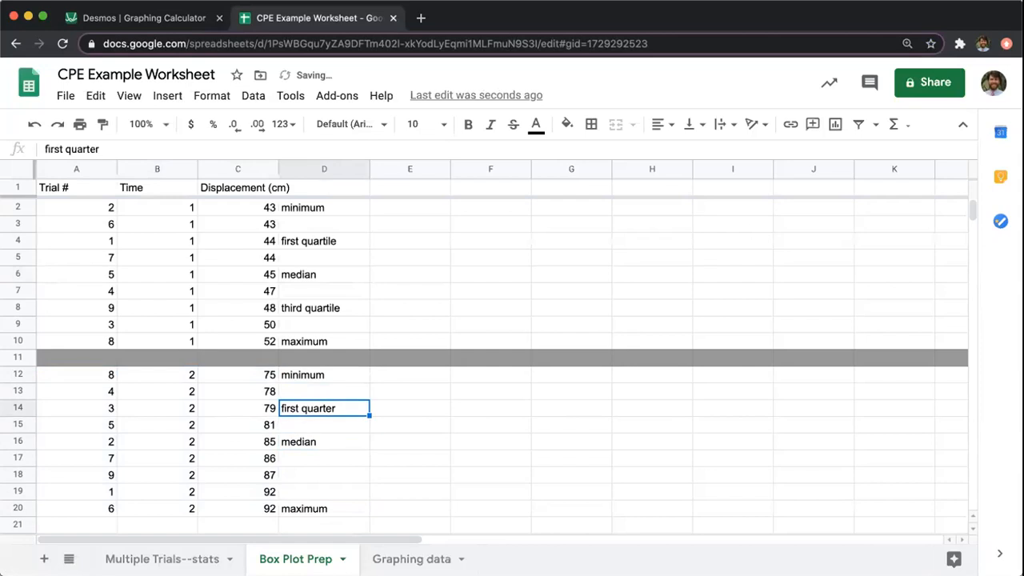
pyautogui.write('first quartile')
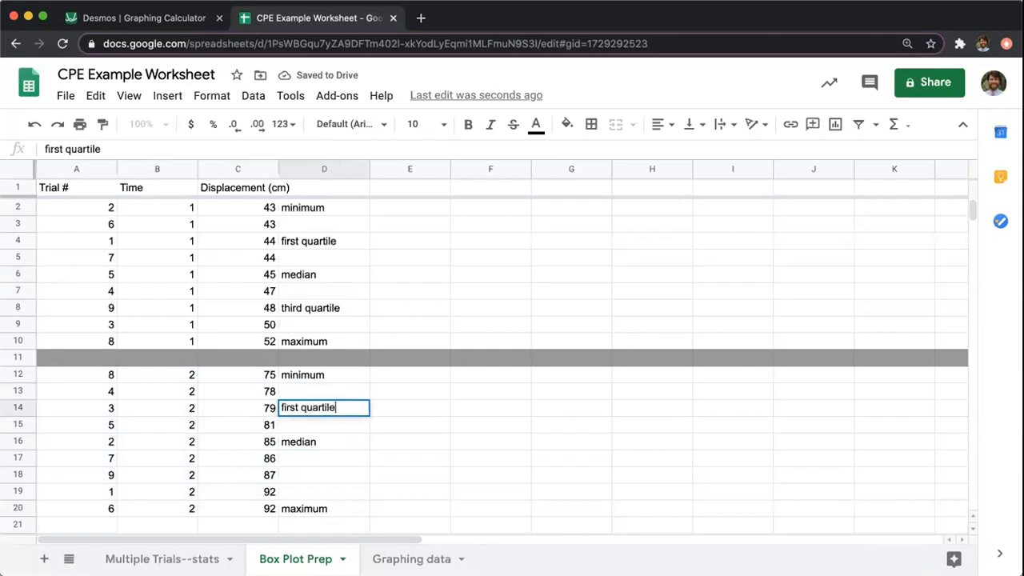
pyautogui.press('Return')
# Enter the label "third quartile" in D18 for the time 2 group.
pyautogui.press('Down')
pyautogui.press('Down')
pyautogui.press('Down')
pyautogui.write('third q')
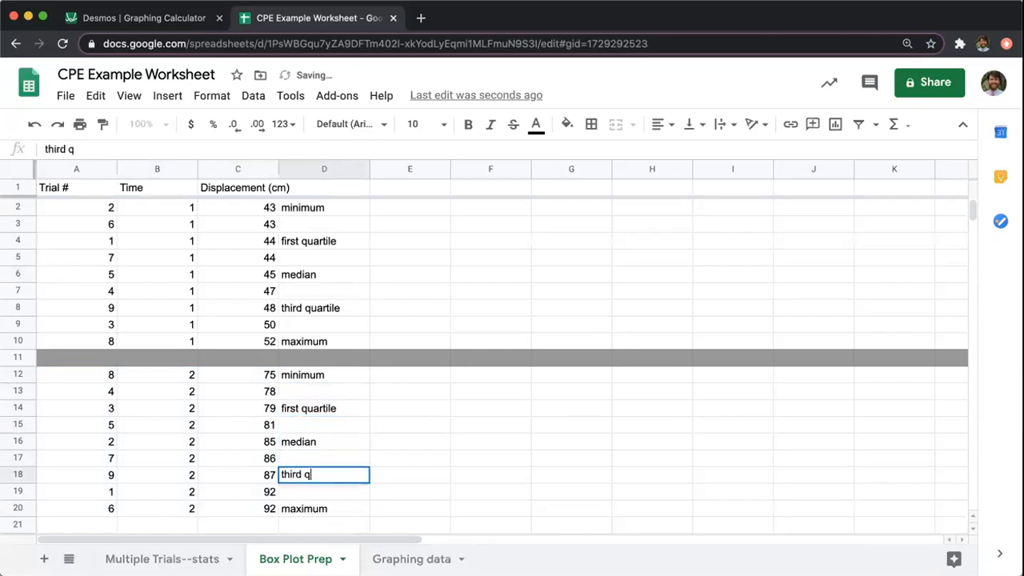
pyautogui.write('uartile')
pyautogui.press('Return')
# Go through the time 2 labels in column D from minimum to maximum to examine how they divide the data into quarters.
pyautogui.press('Down')
pyautogui.press('Up')
pyautogui.press('Up')
pyautogui.press('Up')
pyautogui.press('Up')
pyautogui.press('Up')
pyautogui.press('Up')
pyautogui.press('Up')
pyautogui.press('Up')
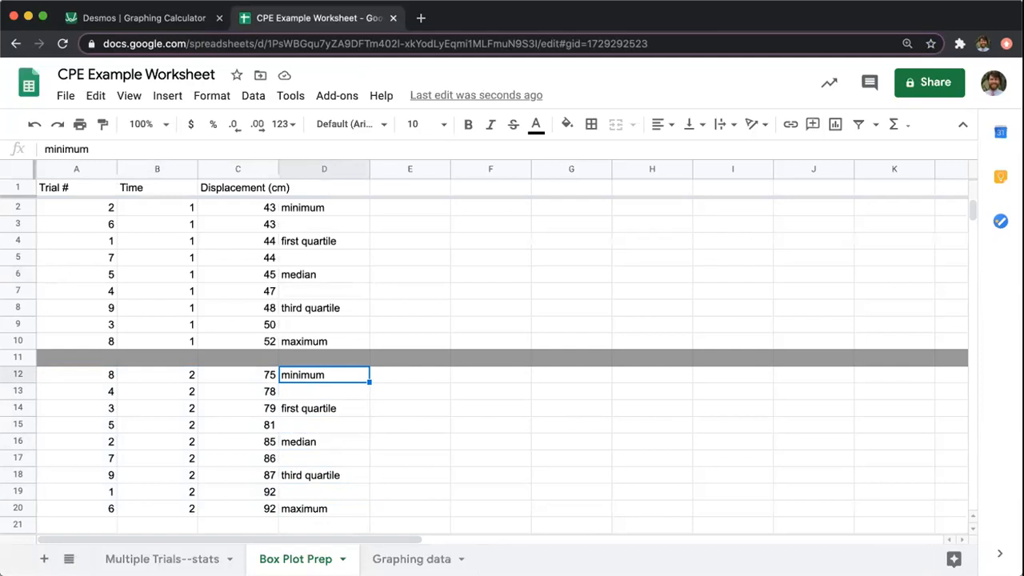
pyautogui.click(324, 408)
pyautogui.press('Down')
pyautogui.press('Down')
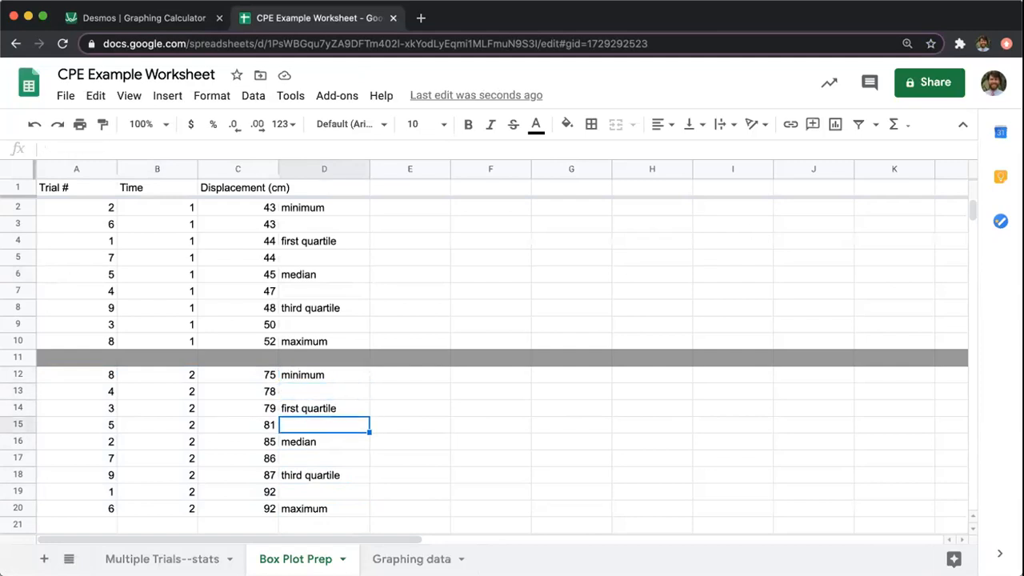
pyautogui.press('Up')
pyautogui.press('Up')
pyautogui.press('Up')
pyautogui.press('Up')
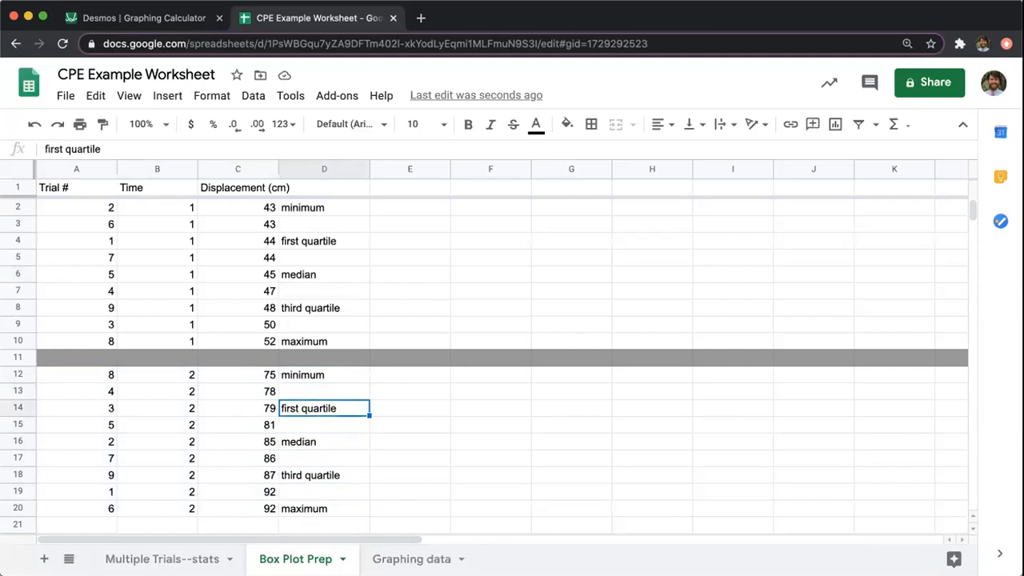
pyautogui.press('Down')
pyautogui.press('Down')
pyautogui.press('Down')
pyautogui.press('Down')
pyautogui.press('Up')
pyautogui.press('Up')
pyautogui.press('Down')
pyautogui.press('Down')
pyautogui.press('Down')
pyautogui.press('Down')
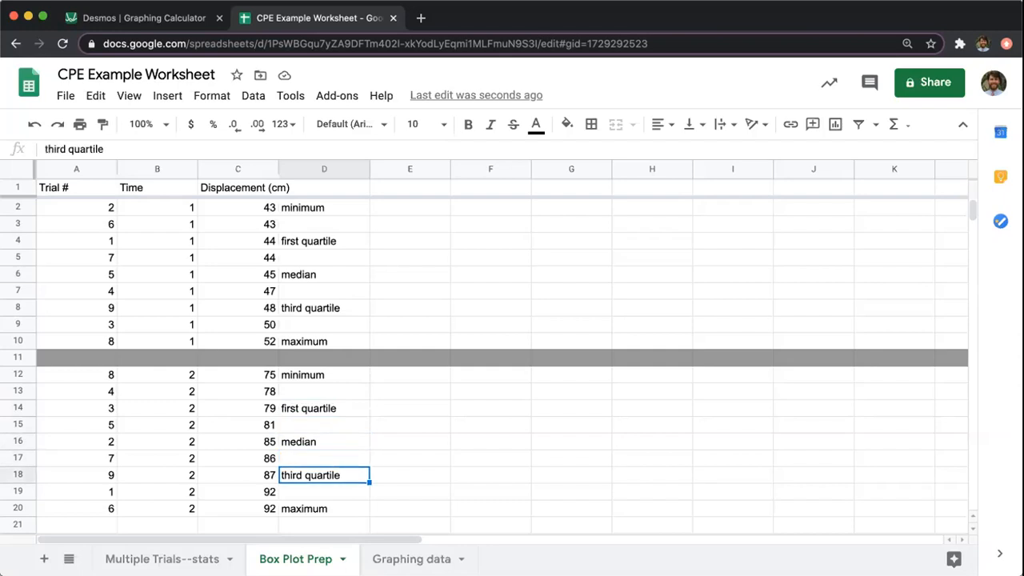
pyautogui.press('Down')
pyautogui.press('Down')
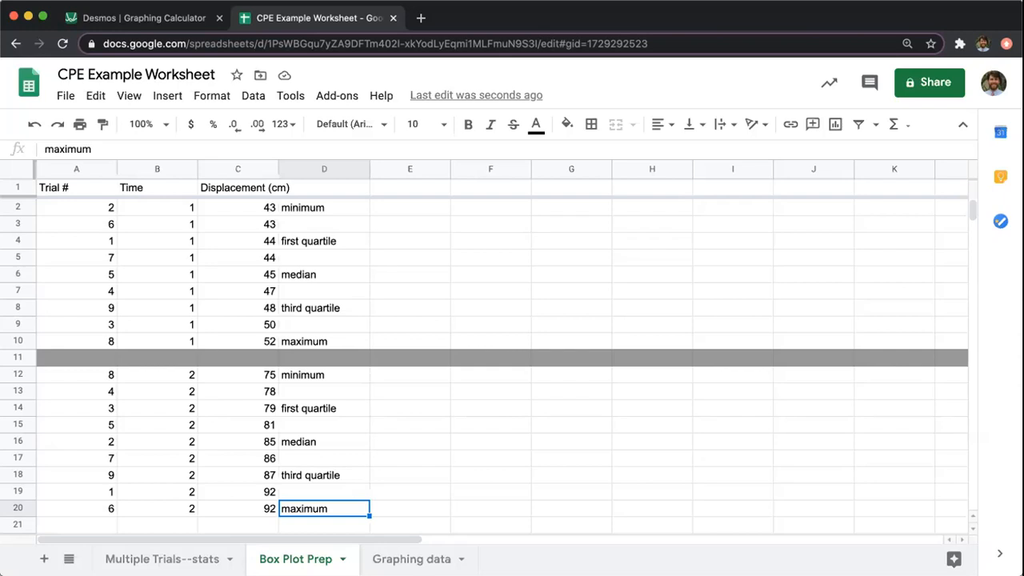
# Compare the minimum and maximum displacement values of the time 1 and time 2 groups in column C.
pyautogui.click(265, 375)
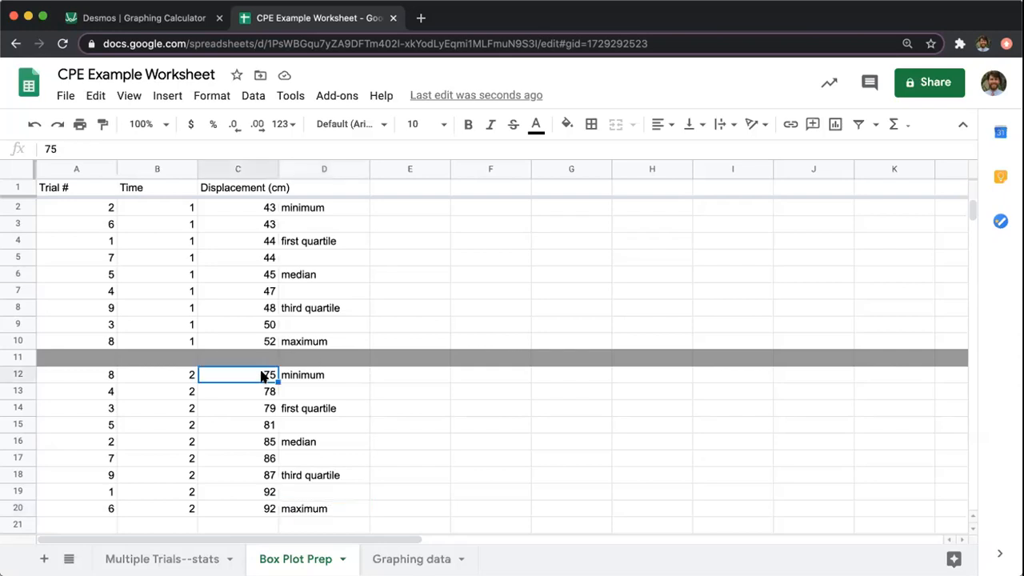
pyautogui.click(268, 513)
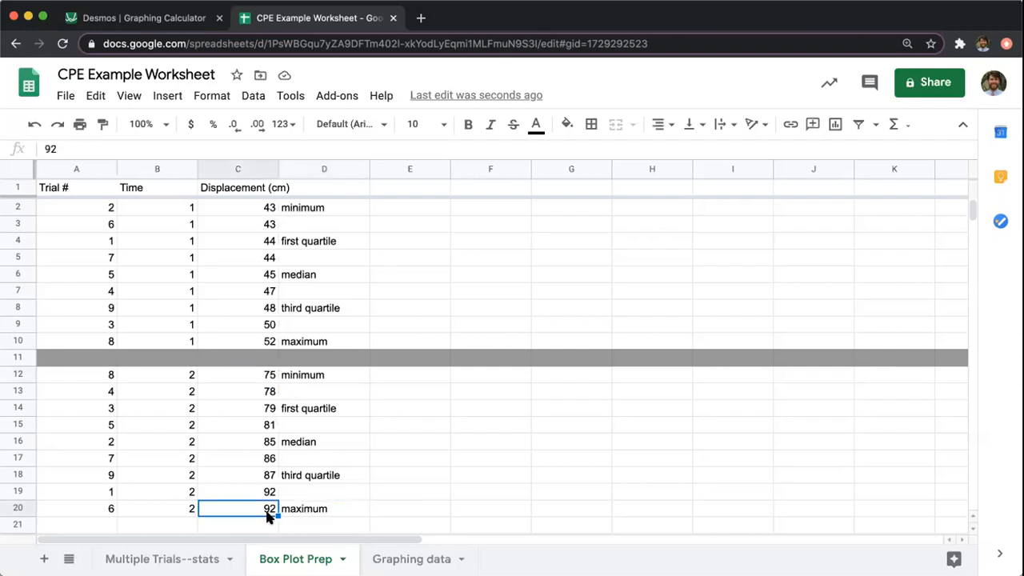
pyautogui.click(267, 209)
pyautogui.click(266, 340)
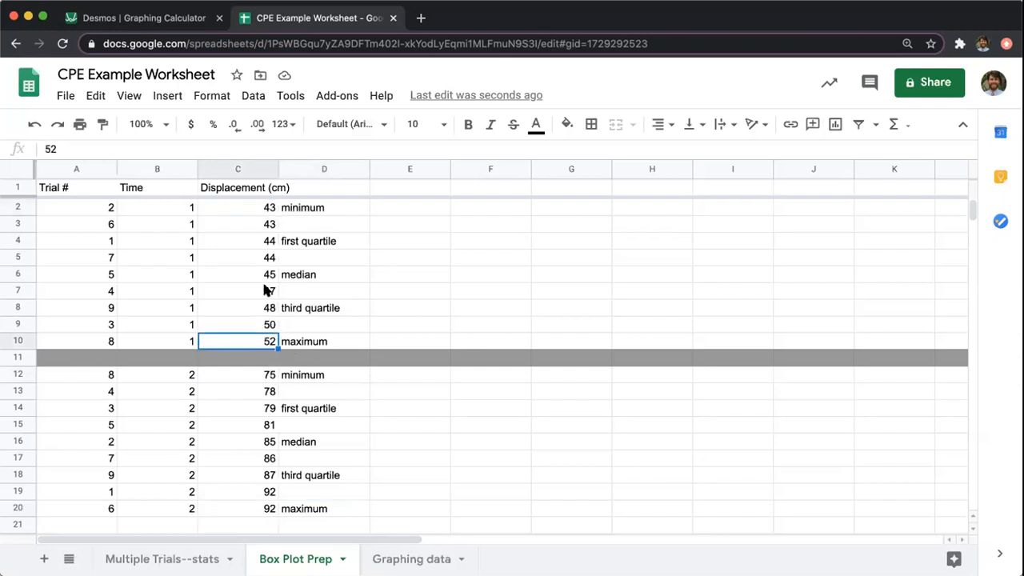
pyautogui.click(268, 210)
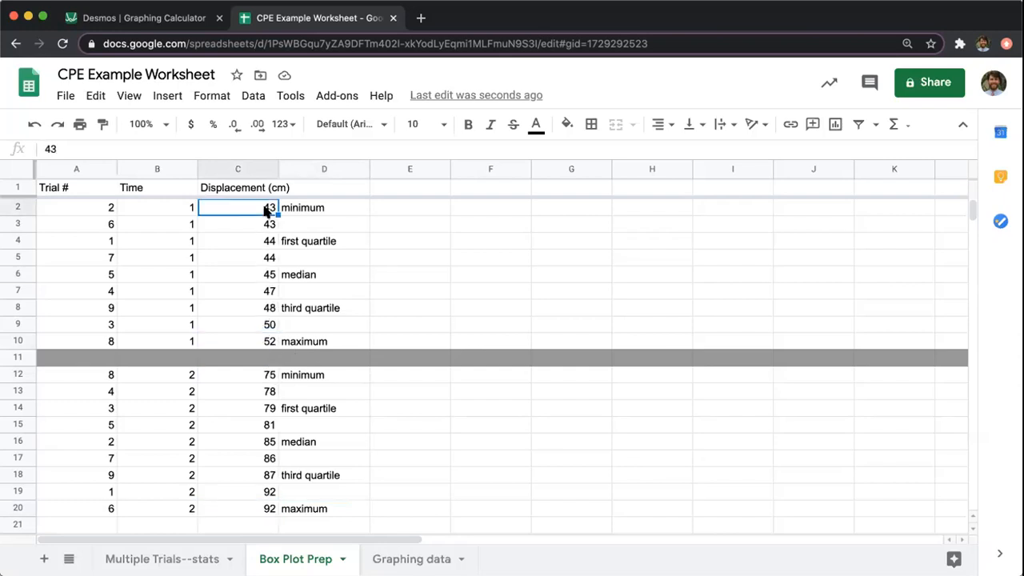
pyautogui.click(263, 373)
pyautogui.click(267, 512)
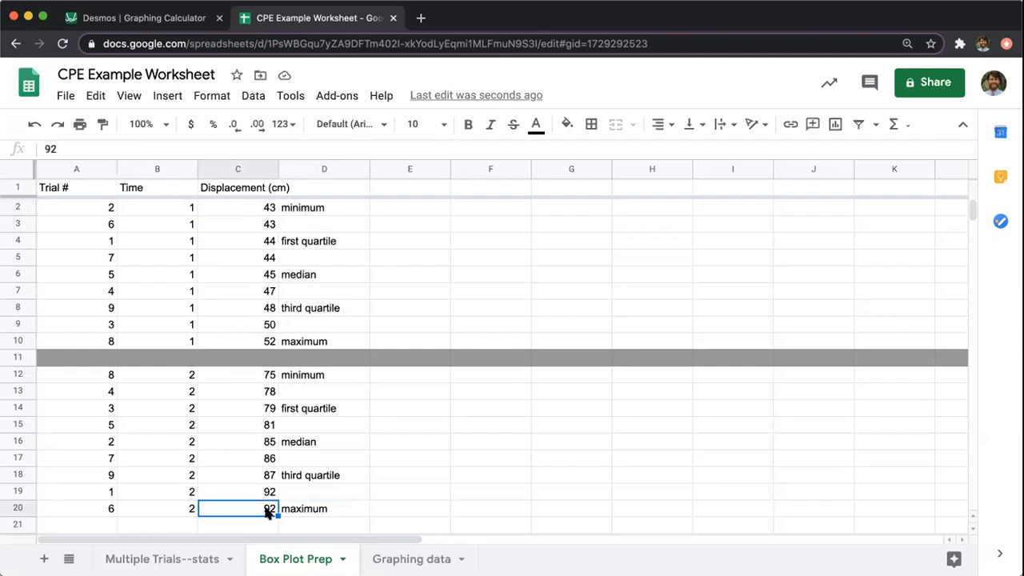
pyautogui.click(263, 376)
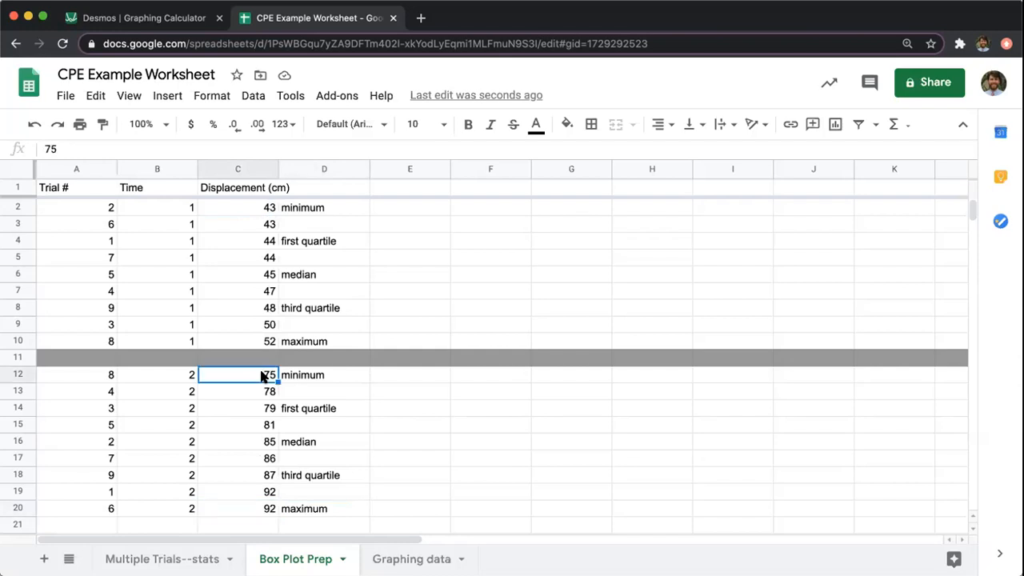
pyautogui.click(267, 509)
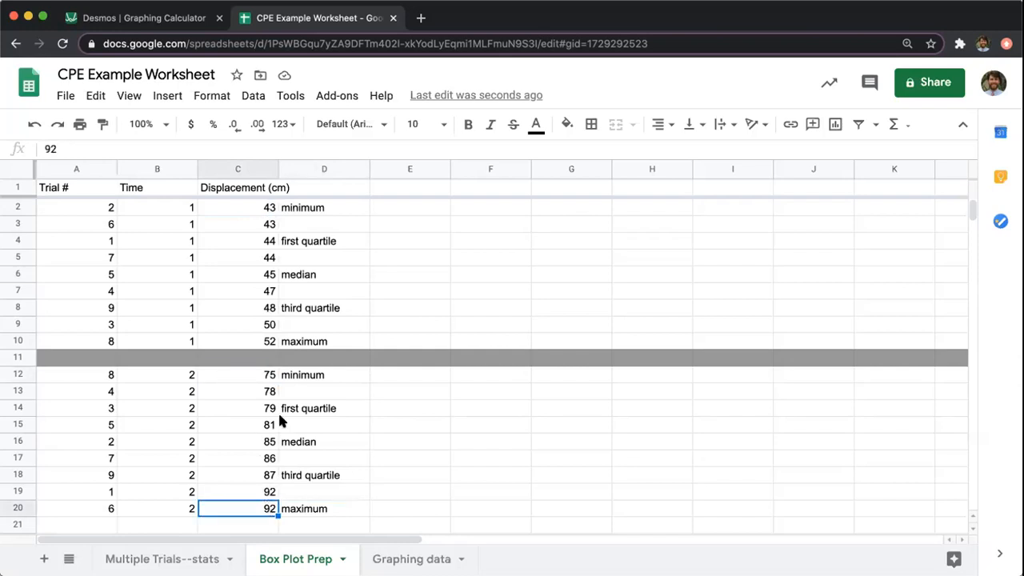
pyautogui.click(267, 375)
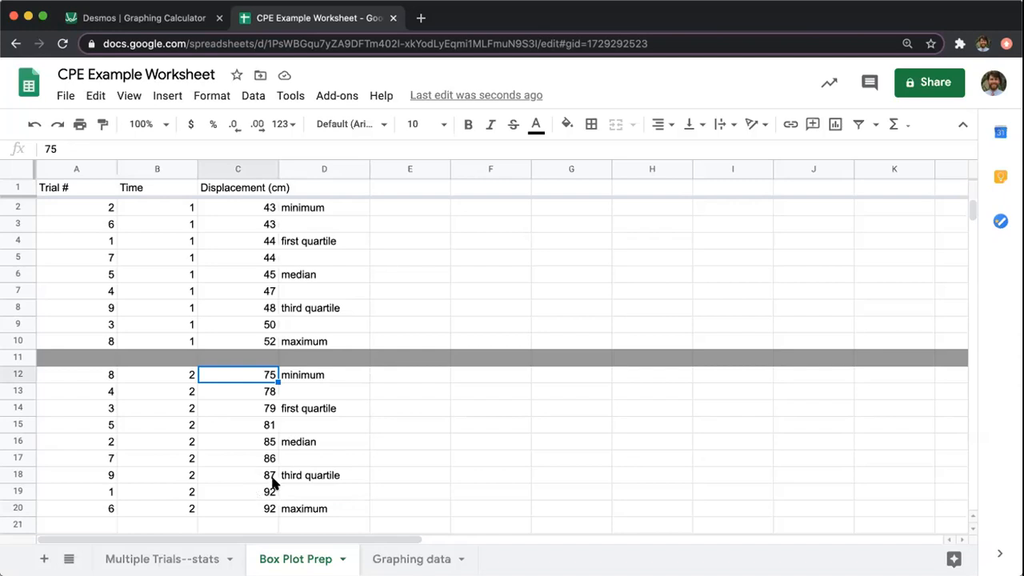
# Switch to the Desmos graphing calculator and plot boxplot(B) in a new expression below boxplot(A).
pyautogui.click(177, 23)
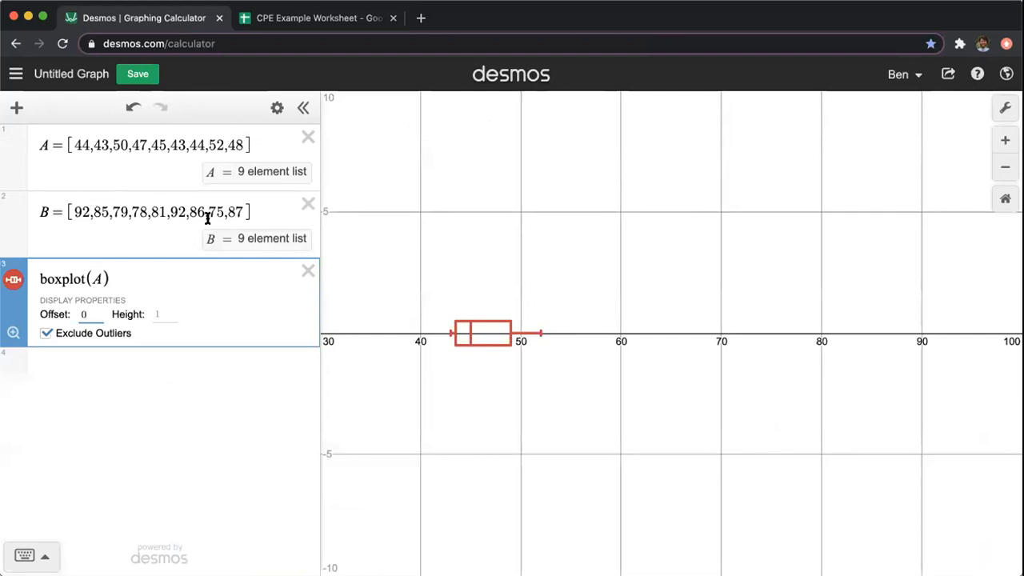
pyautogui.click(131, 385)
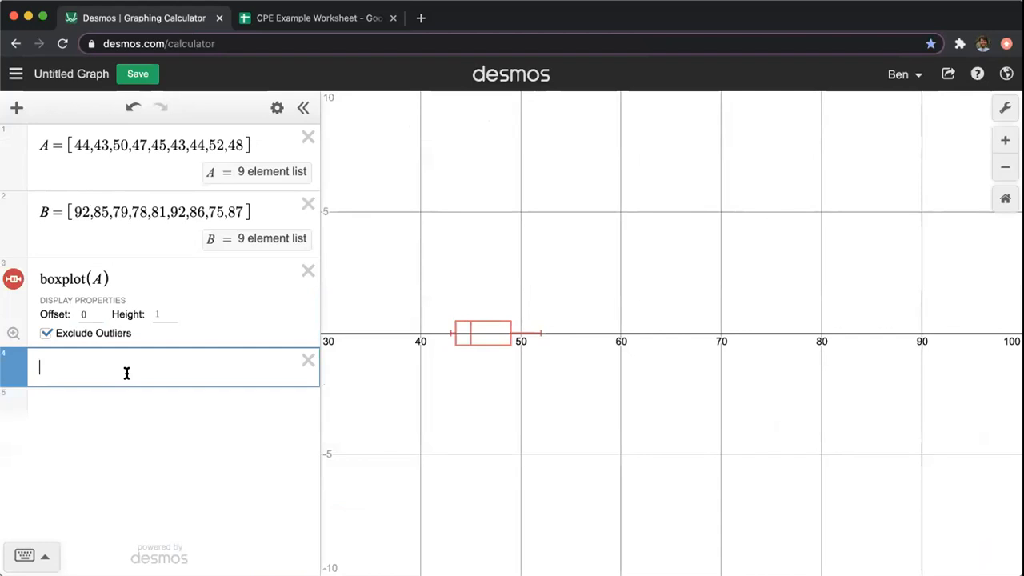
pyautogui.write('Boxplot')
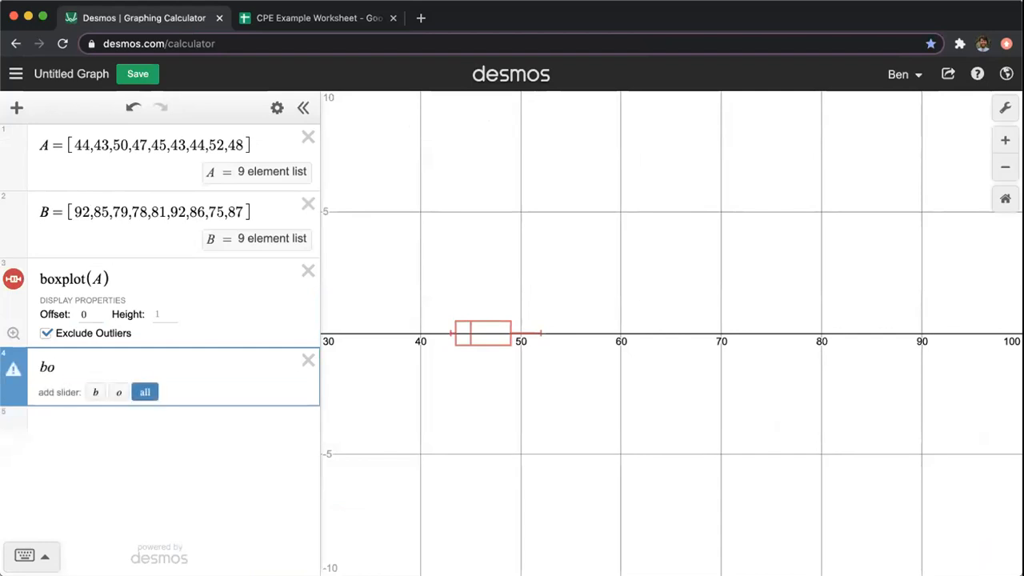
pyautogui.write('(B)')
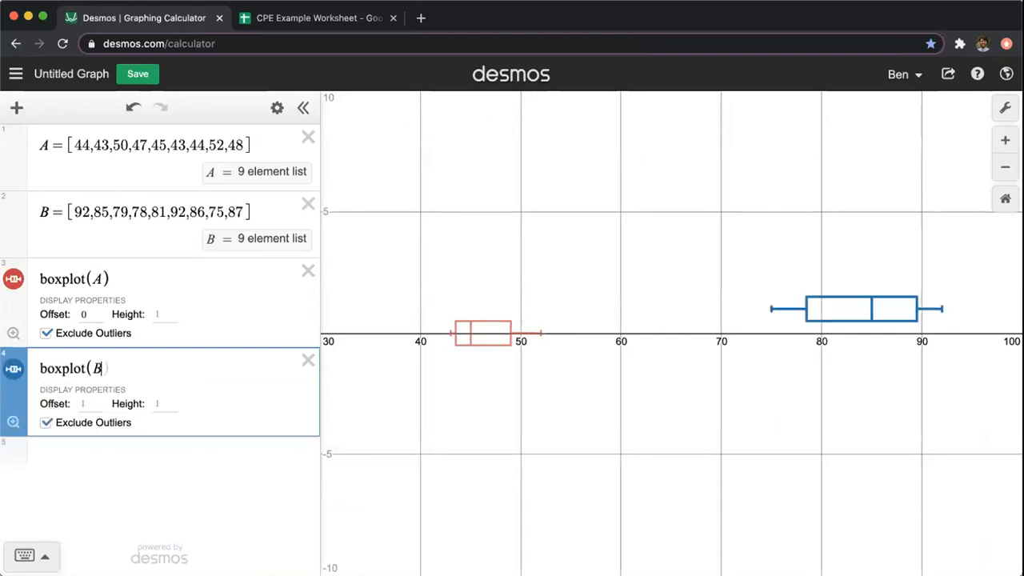
# Set the offset of boxplot(B) to 0 and turn off outlier exclusion for both box plots.
pyautogui.click(93, 405)
pyautogui.write('0')
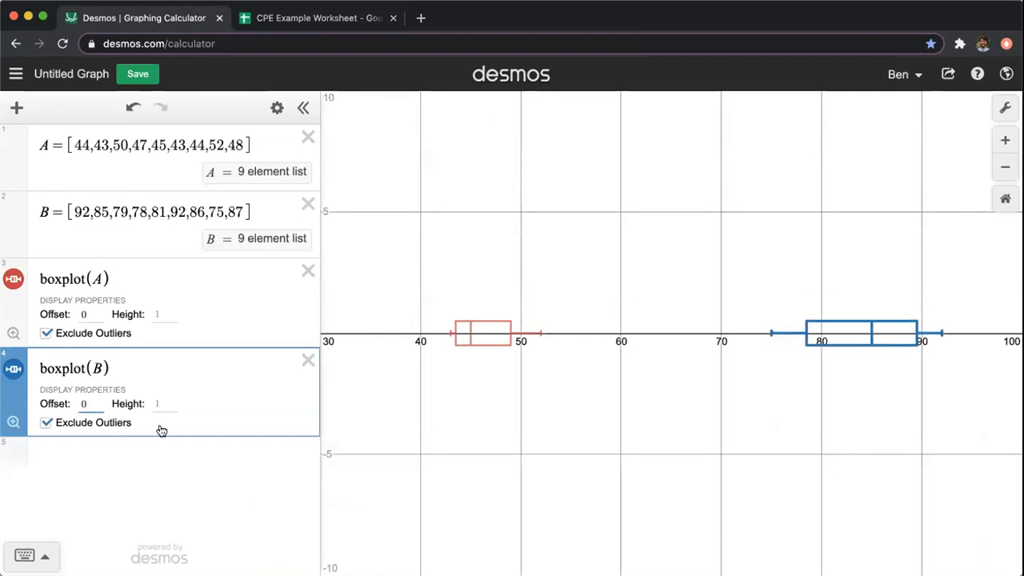
pyautogui.click(47, 334)
pyautogui.click(46, 423)
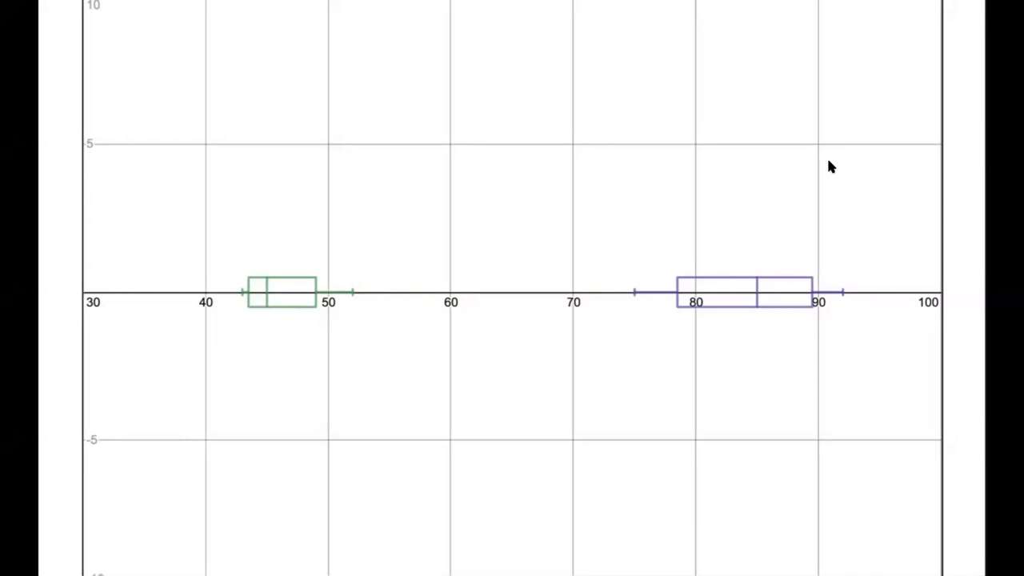
# Handwrite the axis label "displacement (cm)" in red below the 90 to 100 end of the graph's horizontal axis.
pyautogui.moveTo(856, 332); pyautogui.dragTo(860, 344)
pyautogui.moveTo(867, 331); pyautogui.dragTo(868, 342)
pyautogui.click(869, 324)
pyautogui.moveTo(878, 330); pyautogui.dragTo(873, 342)
pyautogui.moveTo(883, 333)
pyautogui.mouseDown()
pyautogui.moveTo(883, 350)
pyautogui.moveTo(897, 335)
pyautogui.moveTo(965, 333)
pyautogui.mouseUp()
pyautogui.moveTo(967, 319)
pyautogui.mouseDown()
pyautogui.moveTo(969, 337)
pyautogui.moveTo(974, 324)
pyautogui.mouseUp()
pyautogui.moveTo(896, 352); pyautogui.dragTo(891, 368)
pyautogui.moveTo(910, 357); pyautogui.dragTo(910, 363)
pyautogui.moveTo(915, 361); pyautogui.dragTo(928, 362)
pyautogui.moveTo(928, 343); pyautogui.dragTo(931, 369)
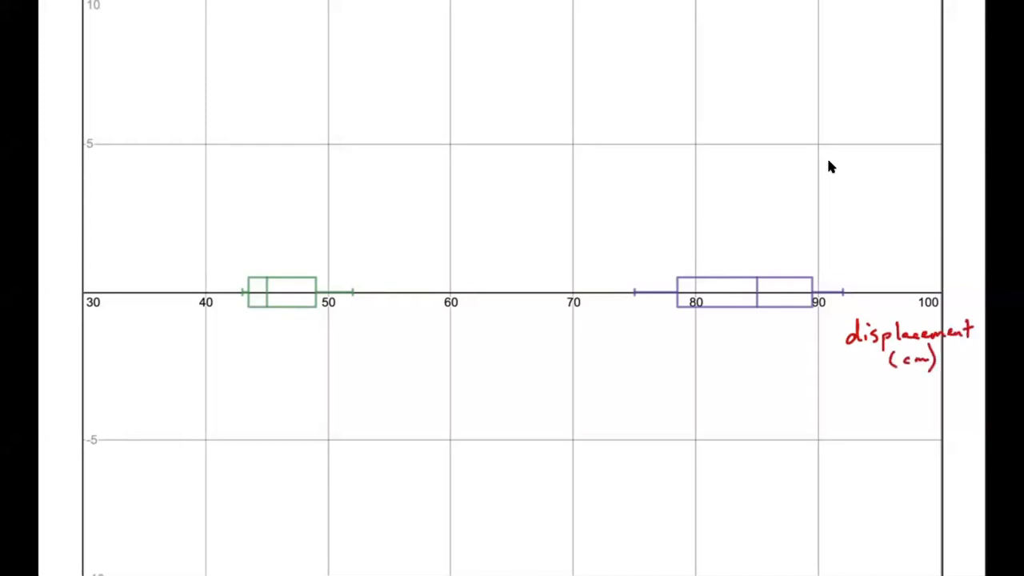
# Handwrite the note "y-axis has no meaning" in red beside the vertical axis, above the 5 gridline.
pyautogui.moveTo(100, 101); pyautogui.dragTo(108, 125)
pyautogui.moveTo(120, 103); pyautogui.dragTo(149, 105)
pyautogui.moveTo(153, 96); pyautogui.dragTo(164, 107)
pyautogui.moveTo(165, 96); pyautogui.dragTo(155, 107)
pyautogui.moveTo(176, 99); pyautogui.dragTo(240, 99)
pyautogui.moveTo(251, 87); pyautogui.dragTo(244, 101)
pyautogui.moveTo(135, 130); pyautogui.dragTo(147, 137)
pyautogui.moveTo(158, 128)
pyautogui.mouseDown()
pyautogui.moveTo(152, 134)
pyautogui.moveTo(209, 126)
pyautogui.mouseUp()
pyautogui.moveTo(220, 122)
pyautogui.mouseDown()
pyautogui.moveTo(216, 129)
pyautogui.moveTo(237, 128)
pyautogui.mouseUp()
pyautogui.moveTo(243, 118); pyautogui.dragTo(245, 112)
pyautogui.moveTo(249, 123); pyautogui.dragTo(275, 120)
pyautogui.moveTo(278, 117); pyautogui.dragTo(267, 136)
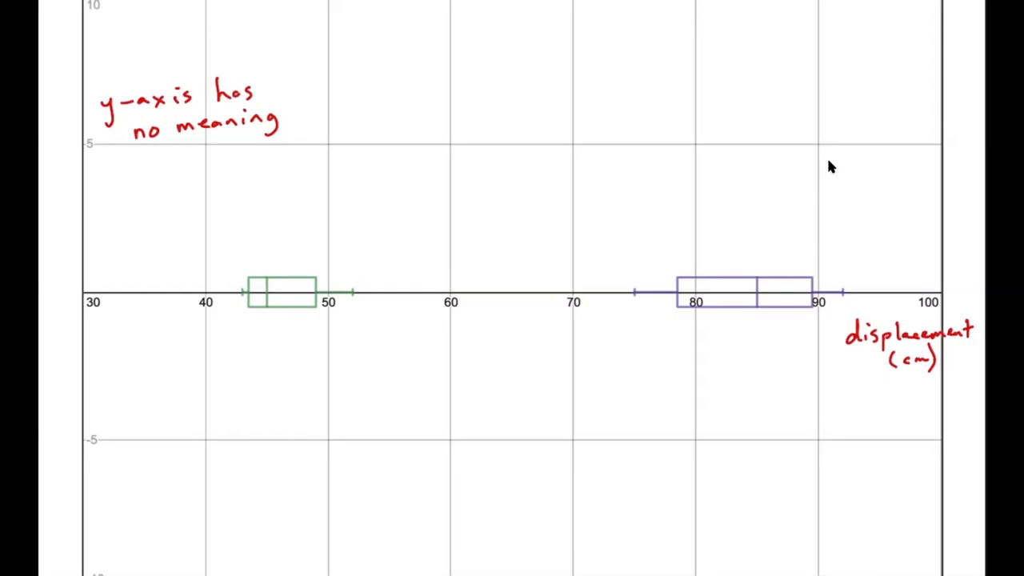
# Annotate the green box plot with an arrow labelled "median" above its middle line and an arrow labelled "time = 1" below it.
pyautogui.moveTo(267, 271)
pyautogui.mouseDown()
pyautogui.moveTo(288, 237)
pyautogui.moveTo(273, 272)
pyautogui.mouseUp()
pyautogui.moveTo(280, 222); pyautogui.dragTo(346, 214)
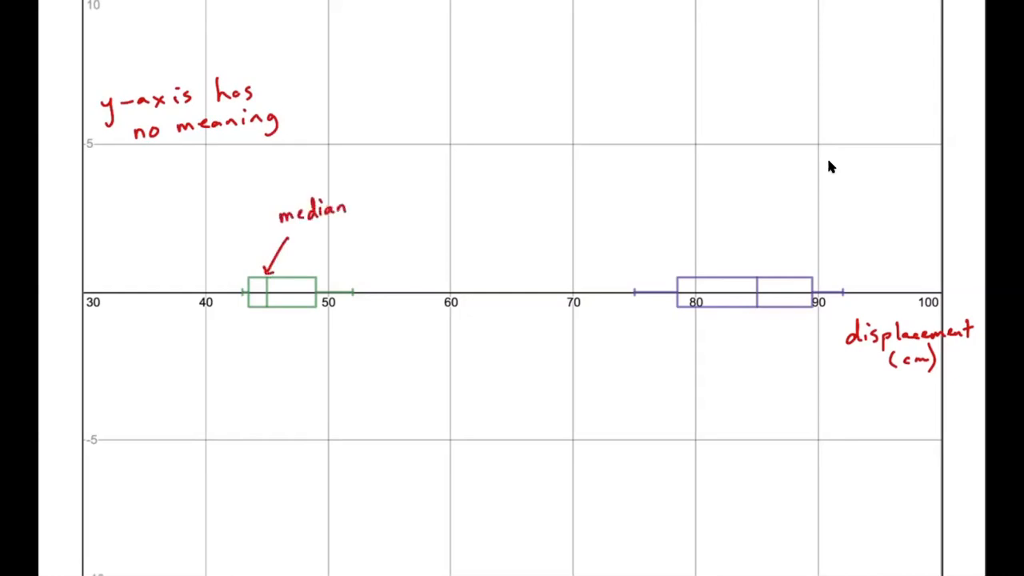
pyautogui.moveTo(272, 407)
pyautogui.mouseDown()
pyautogui.moveTo(273, 376)
pyautogui.moveTo(279, 384)
pyautogui.mouseUp()
pyautogui.moveTo(213, 419); pyautogui.dragTo(212, 441)
pyautogui.moveTo(207, 431)
pyautogui.mouseDown()
pyautogui.moveTo(227, 430)
pyautogui.moveTo(224, 440)
pyautogui.mouseUp()
pyautogui.moveTo(230, 432)
pyautogui.mouseDown()
pyautogui.moveTo(253, 439)
pyautogui.moveTo(276, 428)
pyautogui.mouseUp()
pyautogui.moveTo(264, 435)
pyautogui.mouseDown()
pyautogui.moveTo(296, 436)
pyautogui.moveTo(295, 420)
pyautogui.mouseUp()
pyautogui.moveTo(291, 436); pyautogui.dragTo(302, 437)
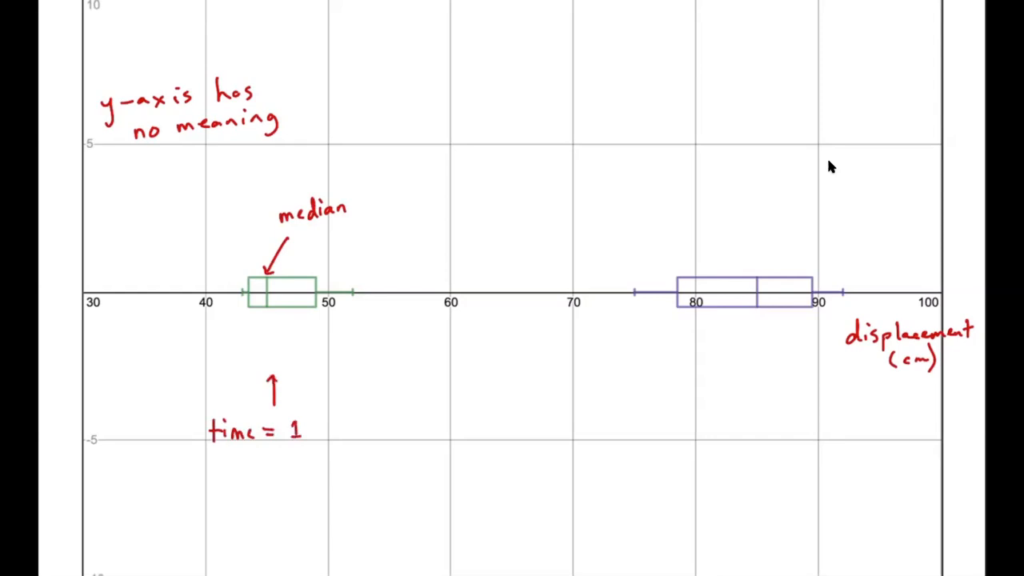
# Draw an upward arrow below the purple box plot and label it "time = 2".
pyautogui.moveTo(757, 408)
pyautogui.mouseDown()
pyautogui.moveTo(757, 378)
pyautogui.moveTo(763, 387)
pyautogui.mouseUp()
pyautogui.moveTo(707, 422); pyautogui.dragTo(707, 446)
pyautogui.moveTo(702, 433); pyautogui.dragTo(713, 432)
pyautogui.moveTo(716, 435)
pyautogui.mouseDown()
pyautogui.moveTo(716, 444)
pyautogui.moveTo(764, 432)
pyautogui.mouseUp()
pyautogui.click(718, 426)
pyautogui.moveTo(753, 442)
pyautogui.mouseDown()
pyautogui.moveTo(788, 430)
pyautogui.moveTo(797, 443)
pyautogui.mouseUp()
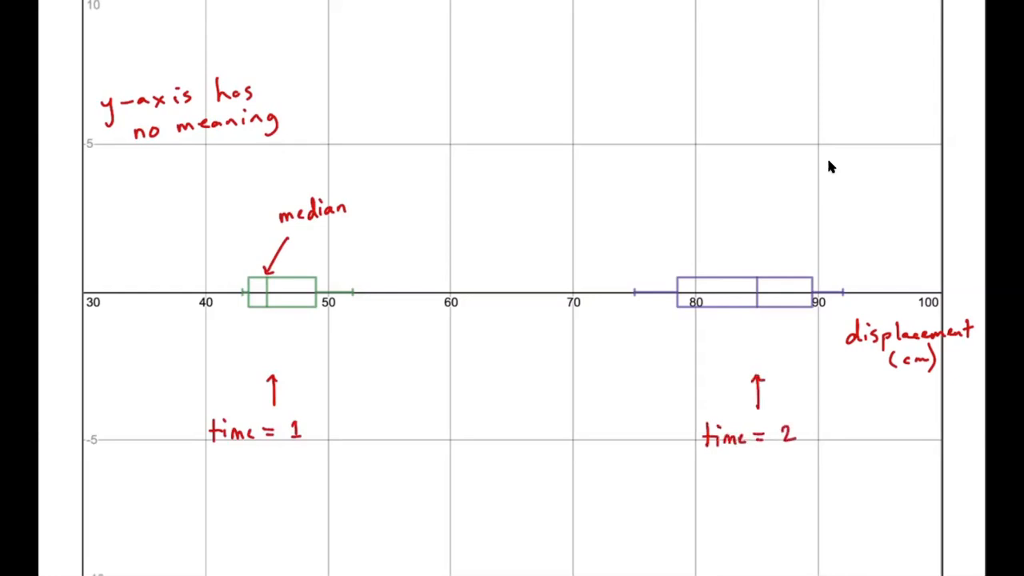
# Draw an arrow to the middle line of the purple box plot and label it "median".
pyautogui.moveTo(769, 232); pyautogui.dragTo(756, 268)
pyautogui.moveTo(753, 259); pyautogui.dragTo(763, 262)
pyautogui.moveTo(743, 204); pyautogui.dragTo(756, 205)
pyautogui.moveTo(760, 198)
pyautogui.mouseDown()
pyautogui.moveTo(771, 201)
pyautogui.moveTo(781, 177)
pyautogui.mouseUp()
pyautogui.moveTo(786, 194); pyautogui.dragTo(815, 198)
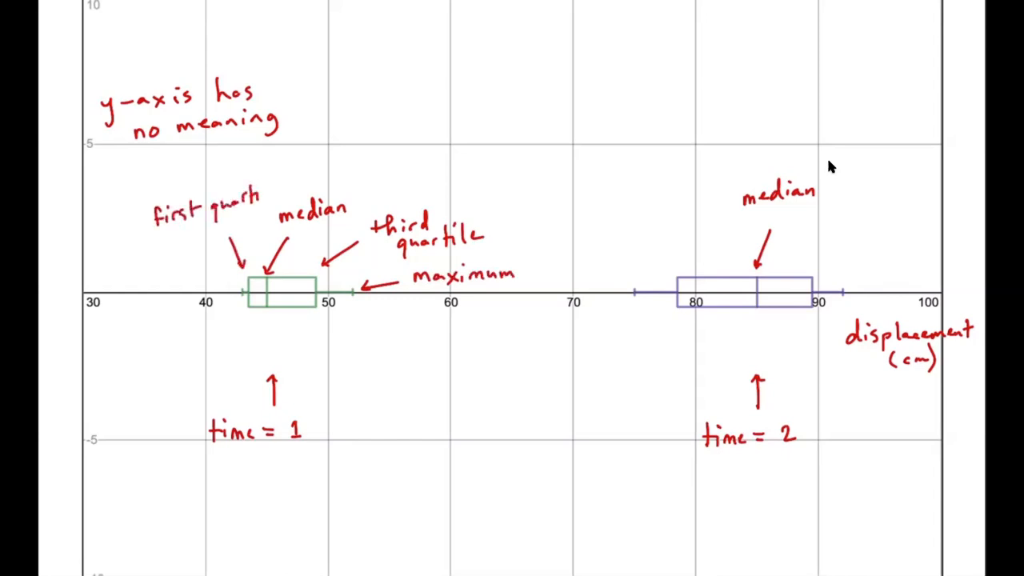
# Draw an arrow to the lower whisker end of the green box plot and label it "minimum".
pyautogui.moveTo(193, 280); pyautogui.dragTo(237, 291)
pyautogui.moveTo(117, 270); pyautogui.dragTo(131, 276)
pyautogui.click(135, 265)
pyautogui.moveTo(135, 270); pyautogui.dragTo(146, 276)
pyautogui.moveTo(152, 270); pyautogui.dragTo(200, 269)
pyautogui.click(151, 265)
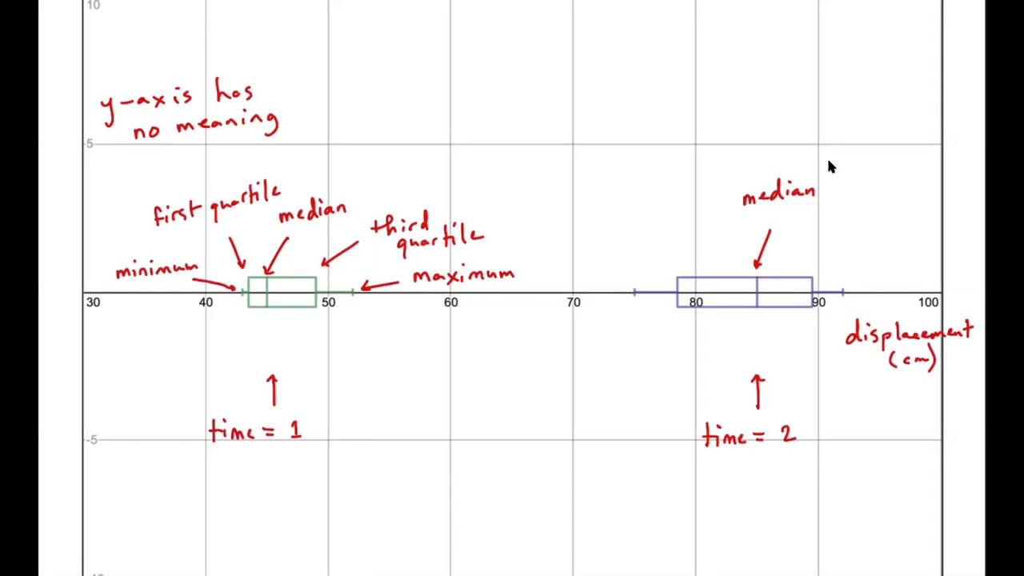
# Point out the minimum and first quartile of the time 1 box plot with temporary highlight strokes.
pyautogui.moveTo(114, 289); pyautogui.dragTo(195, 281)
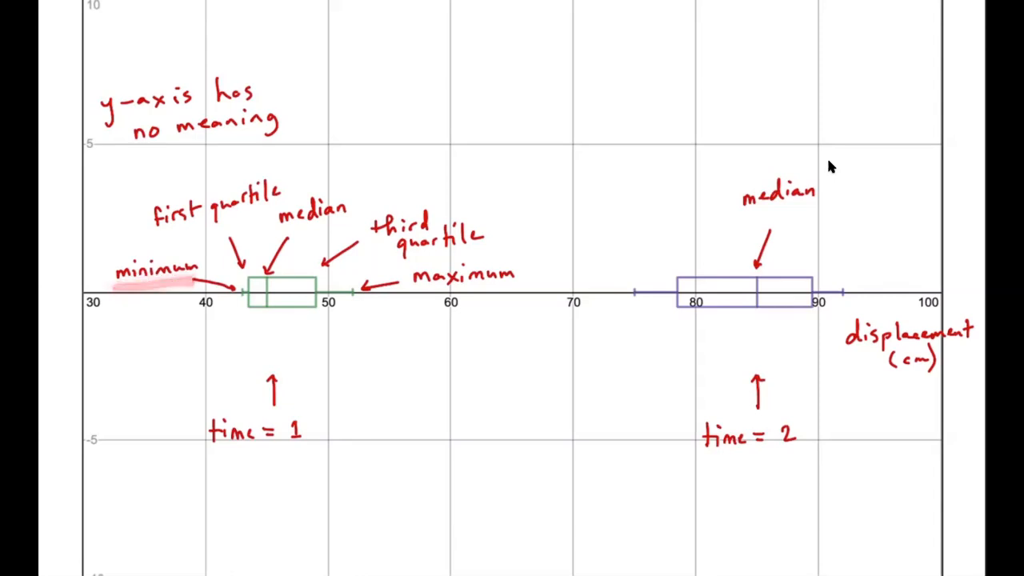
pyautogui.moveTo(155, 231); pyautogui.dragTo(276, 209)
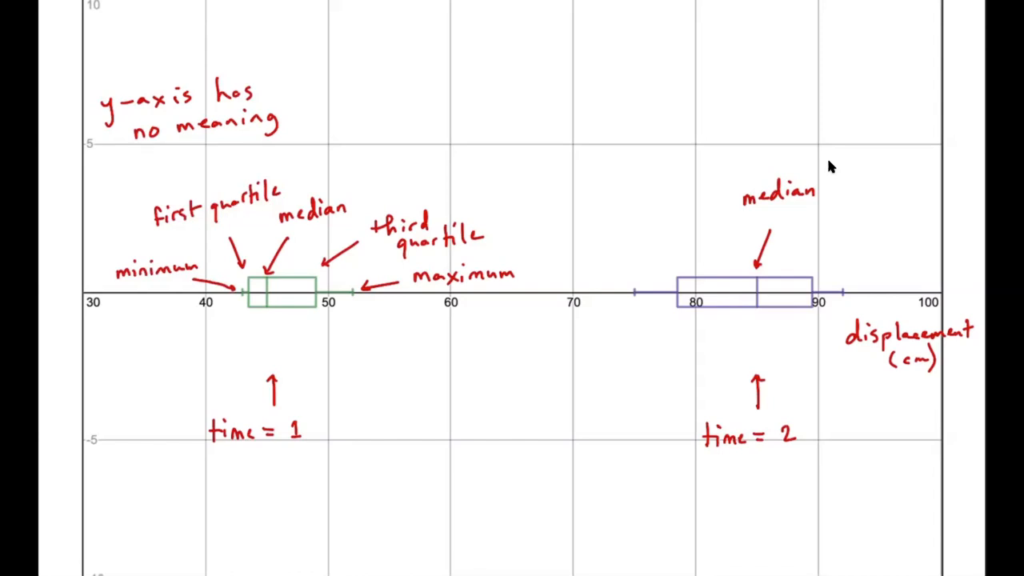
pyautogui.moveTo(247, 268)
pyautogui.mouseDown()
pyautogui.moveTo(248, 293)
pyautogui.moveTo(248, 258)
pyautogui.moveTo(250, 286)
pyautogui.mouseUp()
# Label the purple box plot's lower whisker end "minimum" and the lower edge of its box "first quartile", with arrows.
pyautogui.moveTo(618, 242); pyautogui.dragTo(625, 274)
pyautogui.moveTo(620, 267); pyautogui.dragTo(628, 267)
pyautogui.moveTo(553, 223); pyautogui.dragTo(567, 229)
pyautogui.click(573, 212)
pyautogui.moveTo(571, 220)
pyautogui.mouseDown()
pyautogui.moveTo(573, 227)
pyautogui.moveTo(630, 209)
pyautogui.moveTo(672, 264)
pyautogui.moveTo(678, 255)
pyautogui.mouseUp()
pyautogui.moveTo(645, 157); pyautogui.dragTo(635, 181)
pyautogui.moveTo(632, 167); pyautogui.dragTo(681, 159)
pyautogui.moveTo(653, 186)
pyautogui.mouseDown()
pyautogui.moveTo(683, 182)
pyautogui.moveTo(700, 160)
pyautogui.moveTo(724, 160)
pyautogui.mouseUp()
# Label the upper edge of the purple box "third quartile" and its upper whisker end "maximum", each with an arrow.
pyautogui.moveTo(838, 230); pyautogui.dragTo(813, 268)
pyautogui.moveTo(811, 257); pyautogui.dragTo(823, 264)
pyautogui.moveTo(845, 189); pyautogui.dragTo(847, 208)
pyautogui.moveTo(854, 183); pyautogui.dragTo(872, 205)
pyautogui.moveTo(872, 190); pyautogui.dragTo(886, 196)
pyautogui.moveTo(888, 198); pyautogui.dragTo(895, 205)
pyautogui.moveTo(863, 214); pyautogui.dragTo(870, 233)
pyautogui.moveTo(870, 213); pyautogui.dragTo(902, 217)
pyautogui.moveTo(905, 204)
pyautogui.mouseDown()
pyautogui.moveTo(909, 221)
pyautogui.moveTo(917, 216)
pyautogui.mouseUp()
pyautogui.moveTo(920, 197)
pyautogui.mouseDown()
pyautogui.moveTo(923, 220)
pyautogui.moveTo(935, 217)
pyautogui.mouseUp()
pyautogui.moveTo(880, 267); pyautogui.dragTo(848, 281)
pyautogui.moveTo(853, 273)
pyautogui.mouseDown()
pyautogui.moveTo(847, 283)
pyautogui.moveTo(896, 253)
pyautogui.moveTo(928, 262)
pyautogui.moveTo(970, 256)
pyautogui.mouseUp()
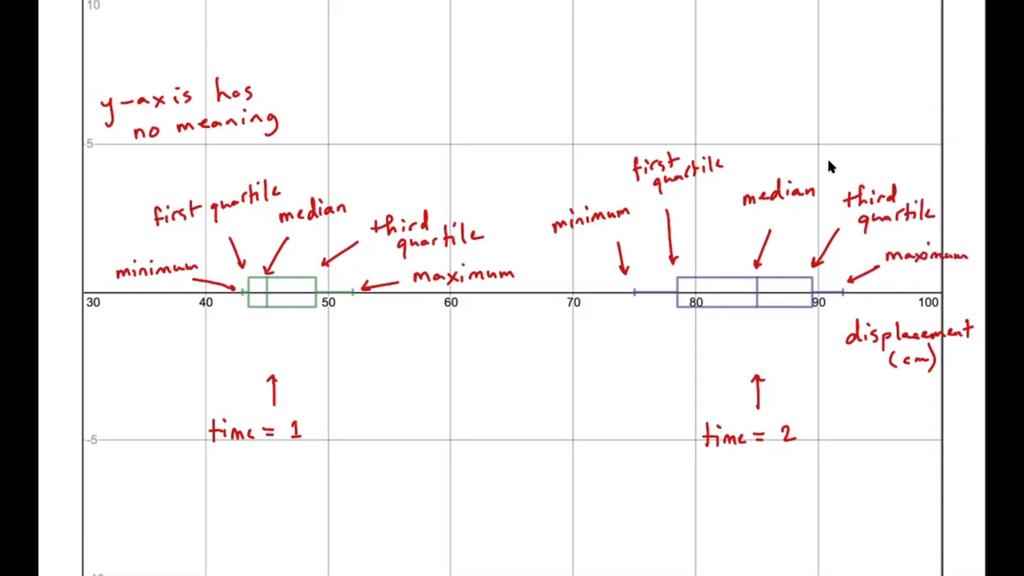